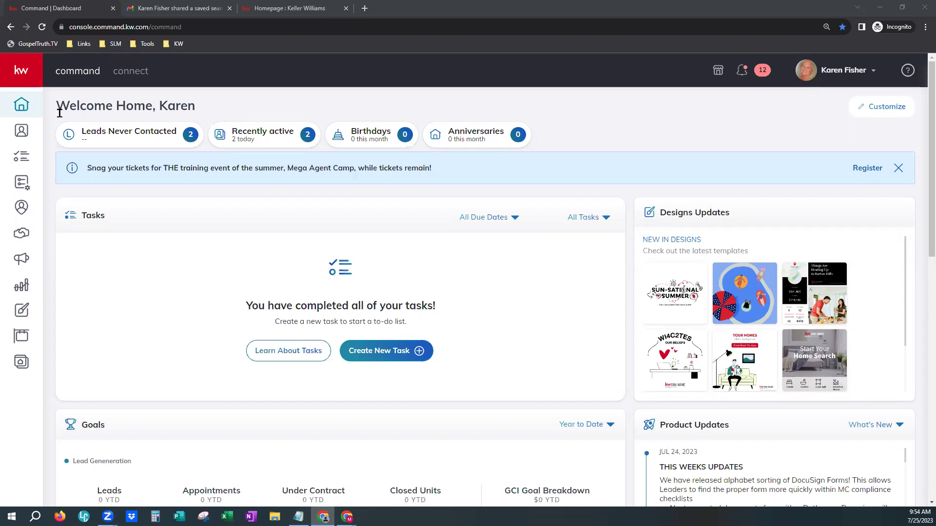
Step: Go to the Contacts list and open the sample contact's record
left_click(20, 136)
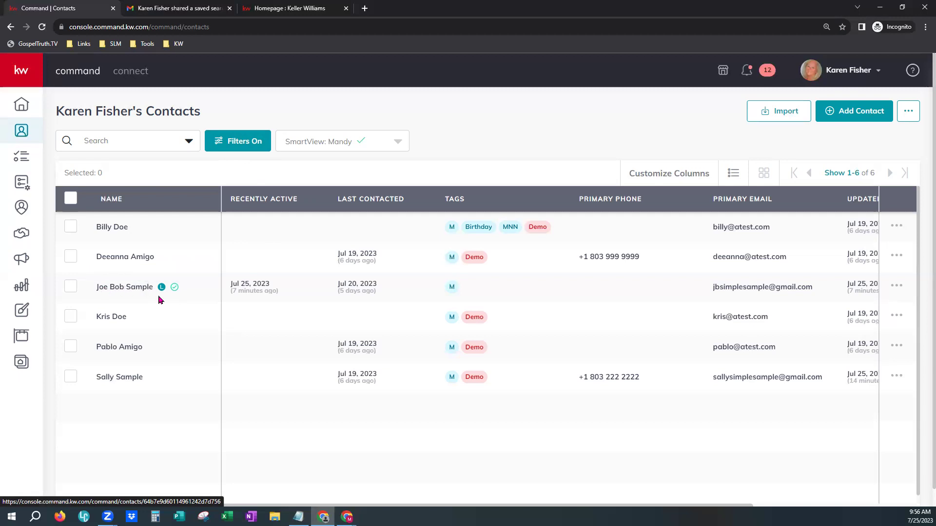
left_click(113, 292)
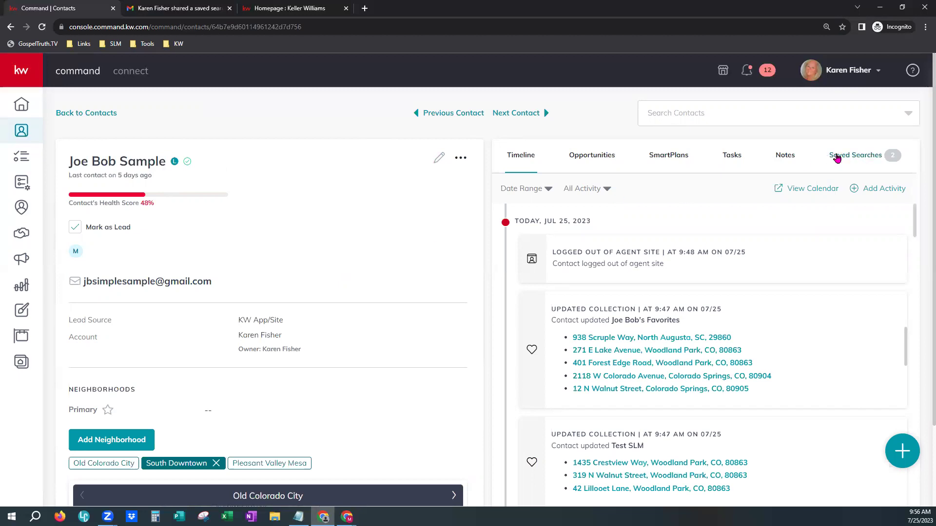
Step: On the Saved Searches tab, highlight who created the Washington, DC and Old Colorado City searches
left_click(867, 161)
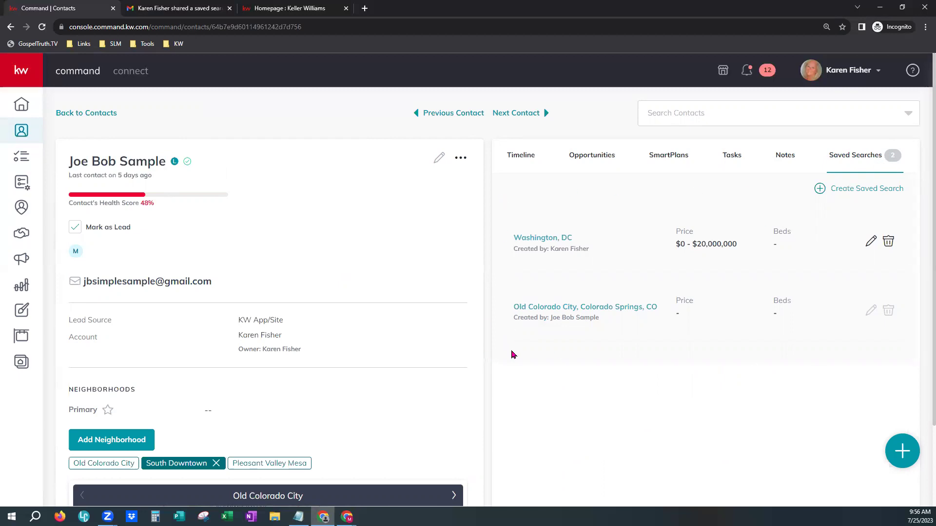
left_click_drag(514, 248, 589, 248)
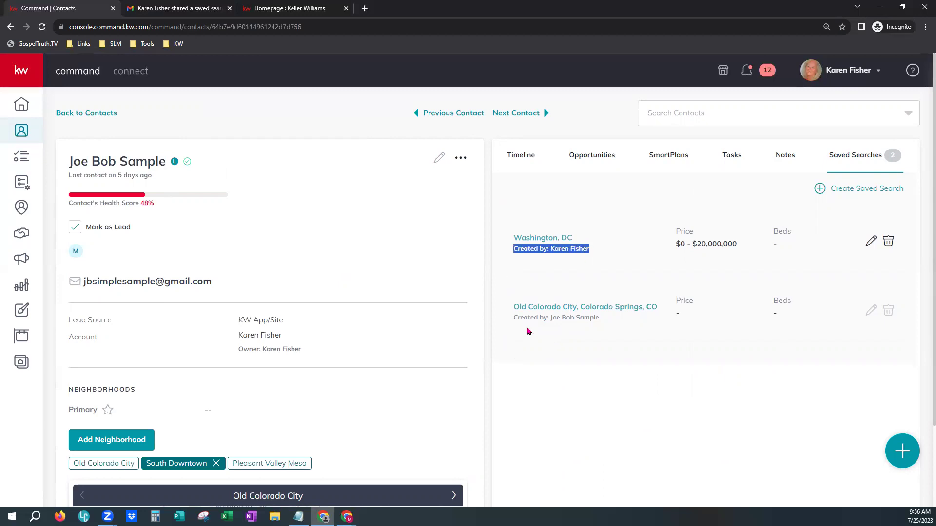
left_click_drag(513, 315, 606, 330)
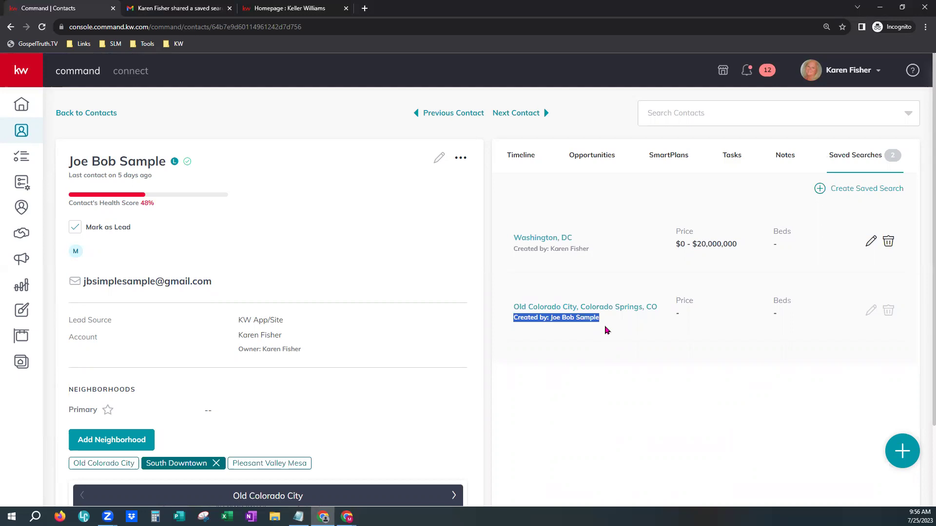
left_click(606, 330)
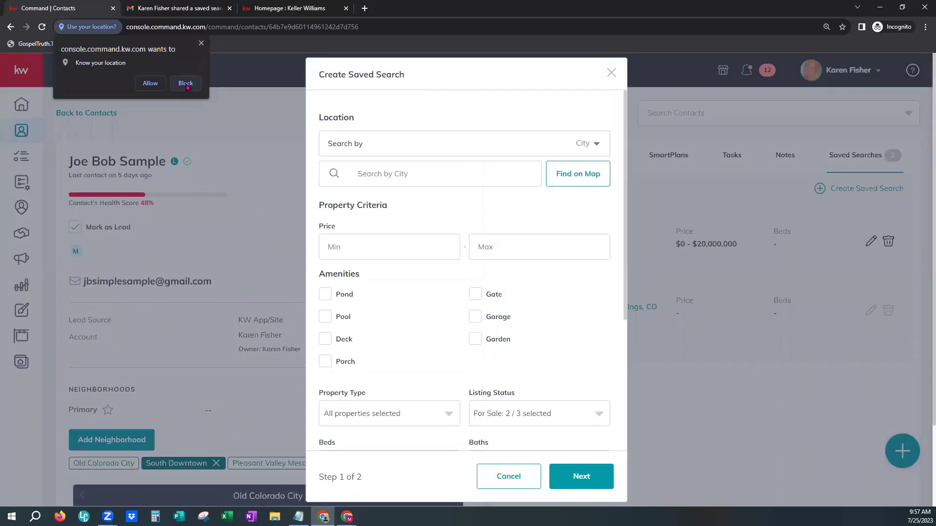
Step: Block the browser's location request and put the cursor in the Search by City field
left_click(186, 86)
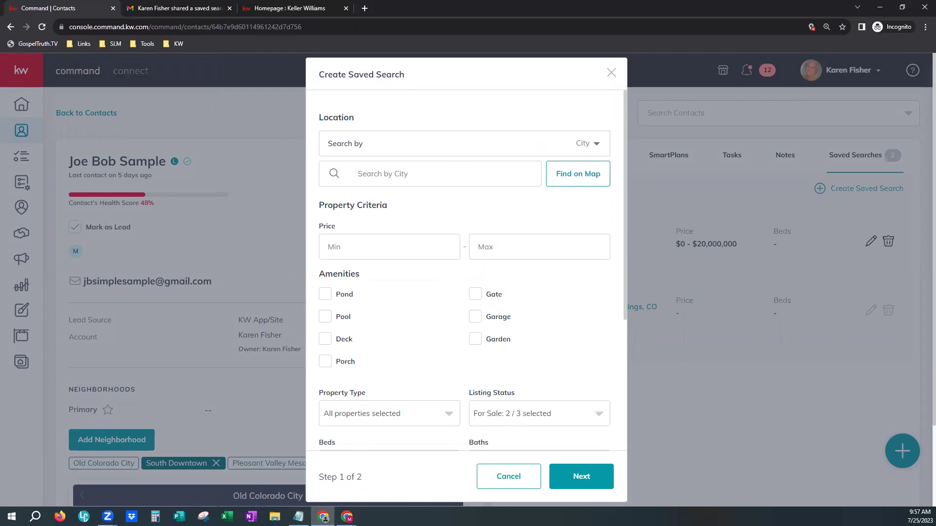
key("alt+Tab")
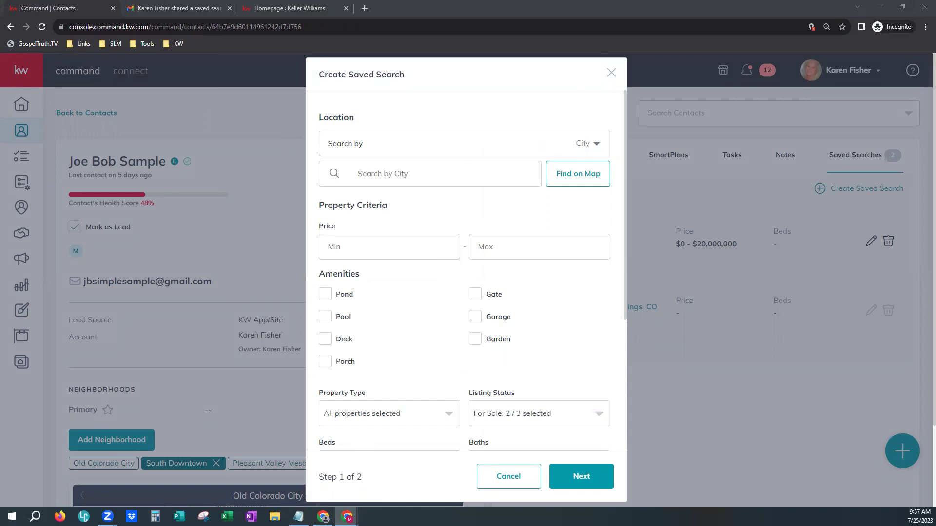
left_click(396, 175)
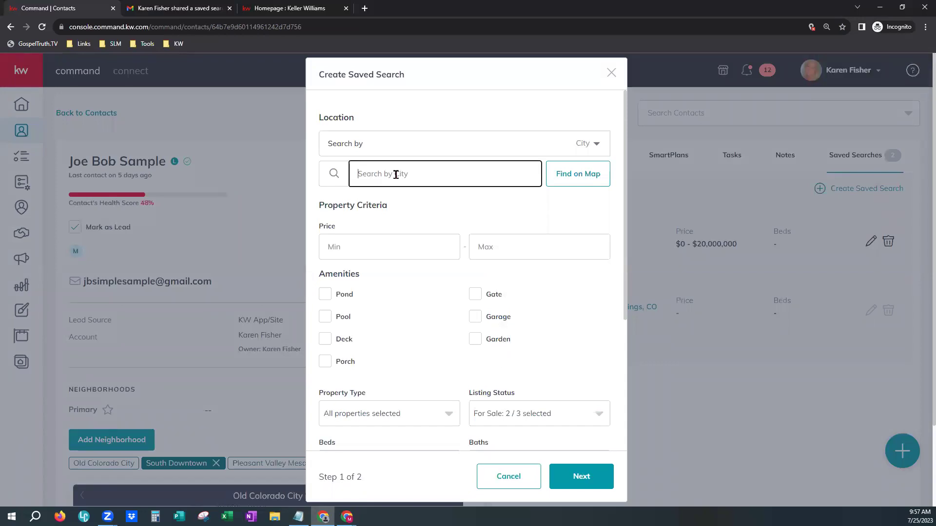
Step: Enter 'Wilmington, NC' and pick 'Wilmington, NC, US' as the search city
type("Wilming")
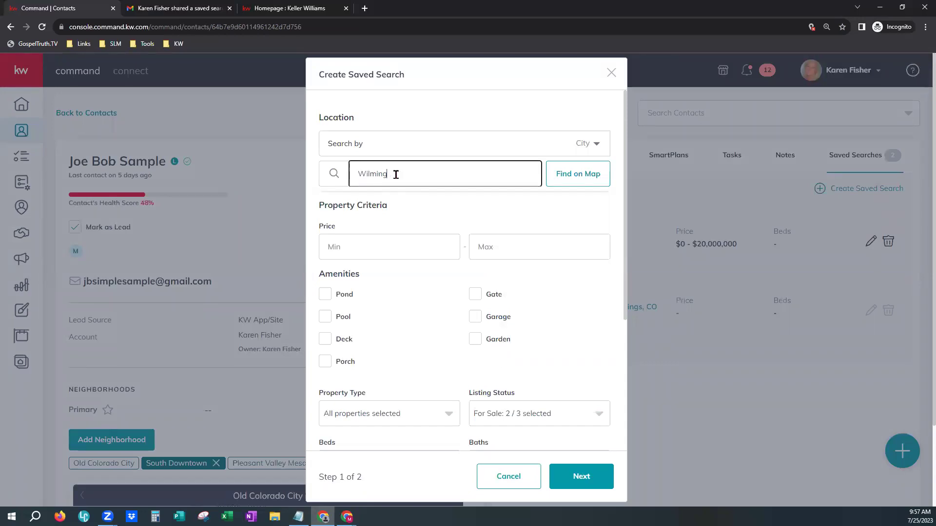
type("ton, NC")
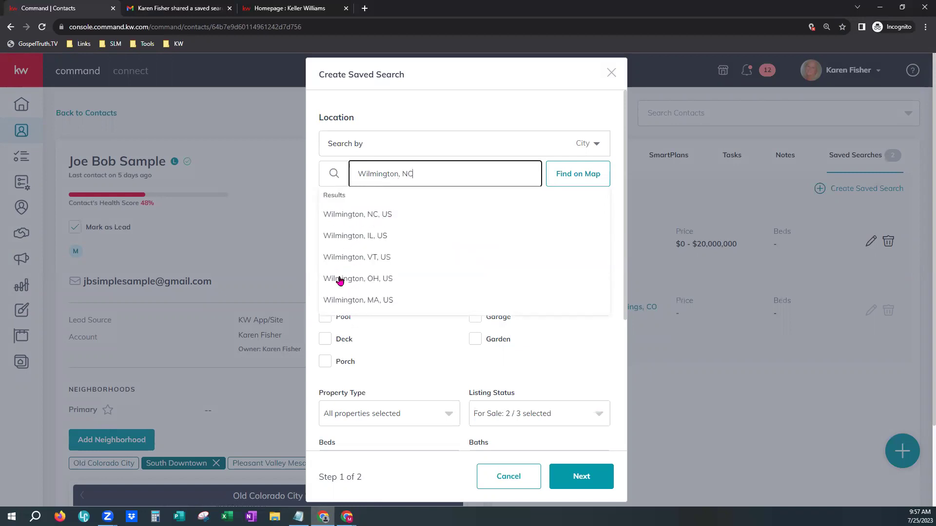
left_click(336, 216)
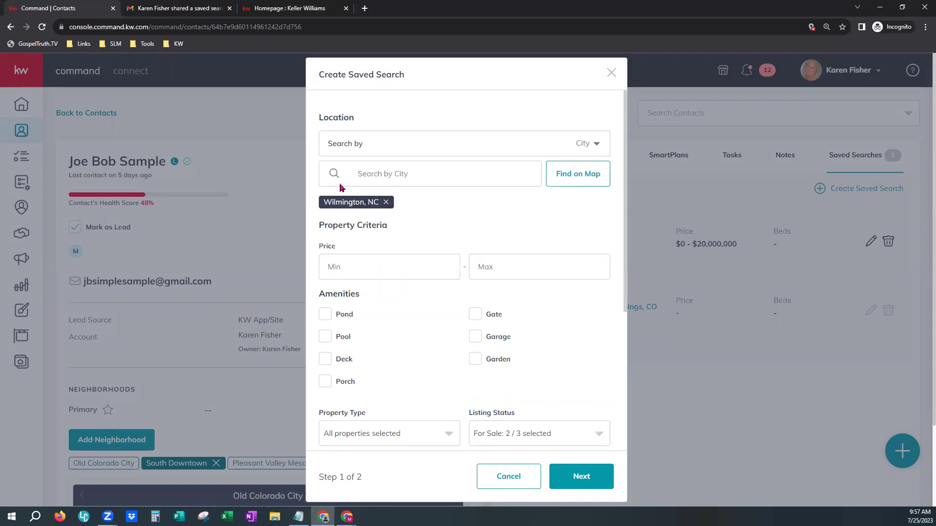
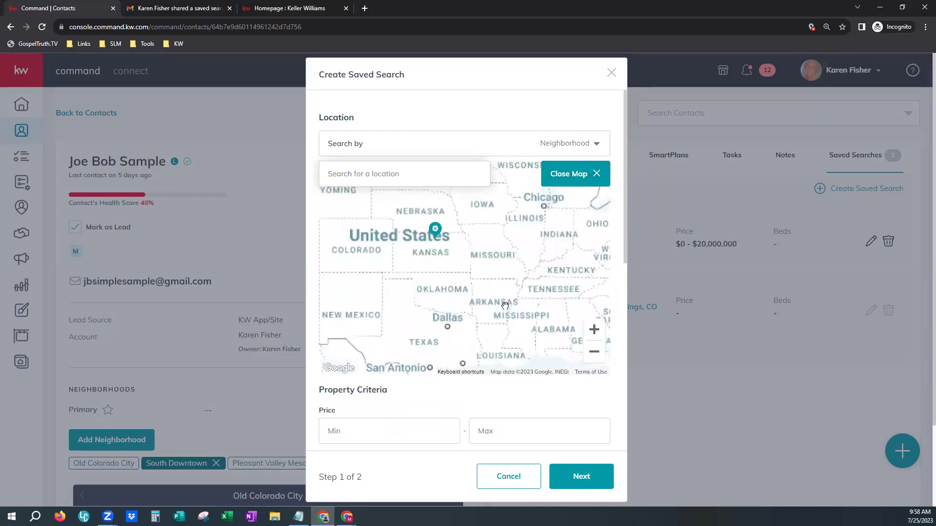
Step: Zoom and pan the search map from the US view to Wilmington, NC until neighborhood outlines appear
scroll(505, 305, "up", 3)
scroll(446, 276, "down", 2)
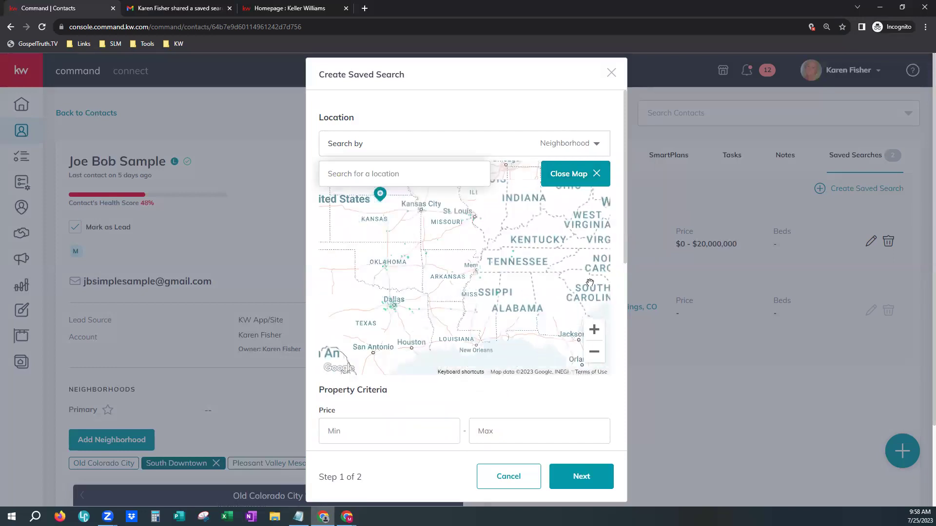
left_click_drag(550, 278, 476, 285)
scroll(476, 285, "up", 4)
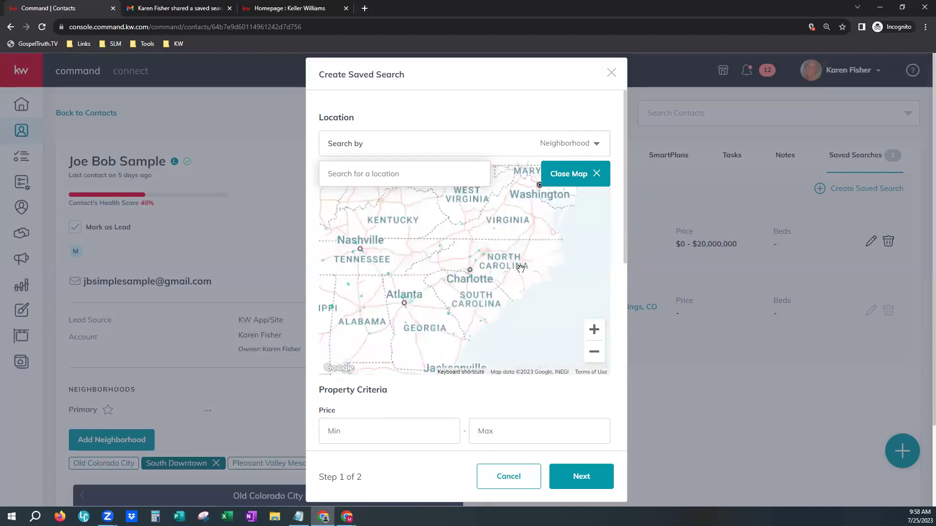
scroll(542, 295, "up", 2)
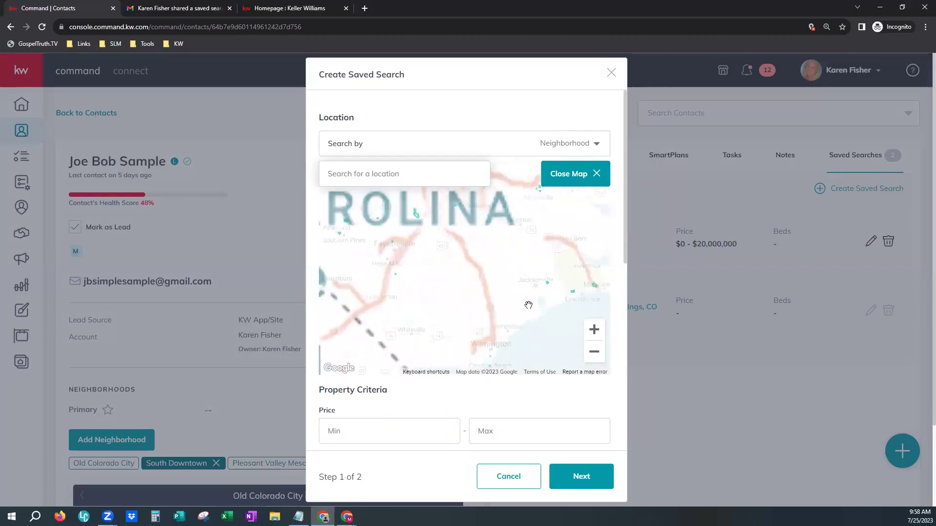
left_click_drag(480, 351, 502, 297)
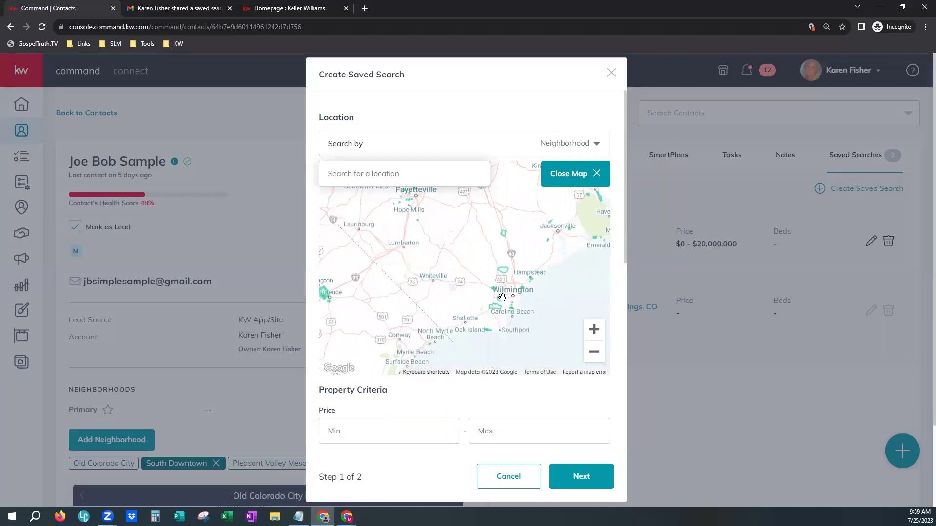
scroll(515, 294, "up", 2)
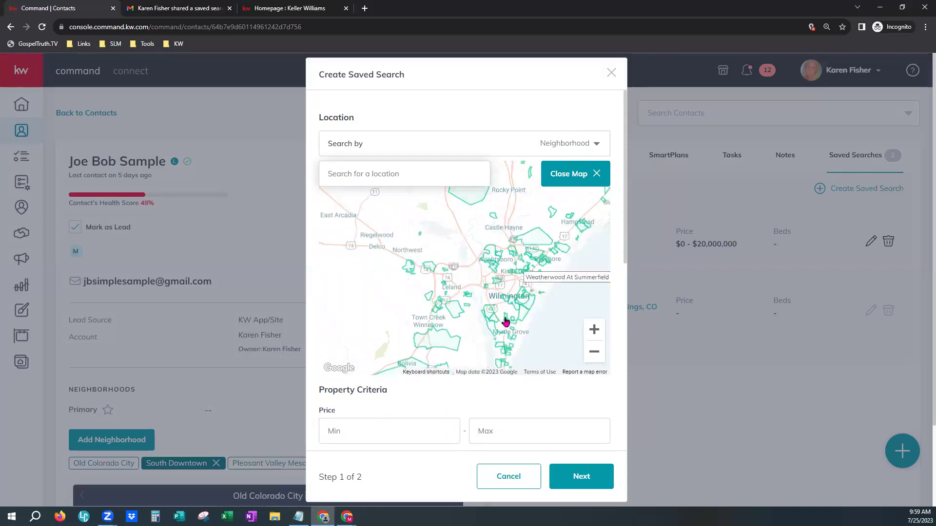
scroll(505, 317, "up", 1)
scroll(497, 277, "up", 1)
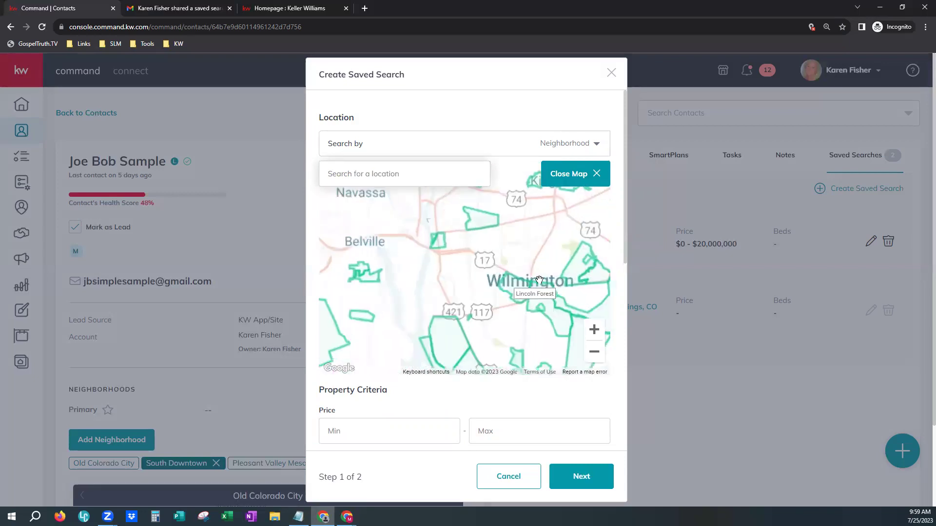
left_click_drag(553, 299, 535, 290)
scroll(489, 258, "up", 1)
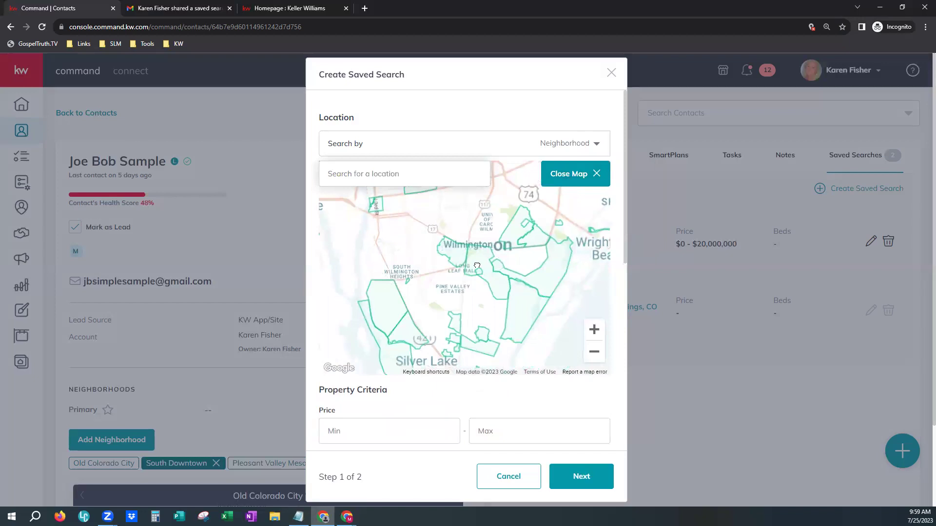
left_click(474, 262)
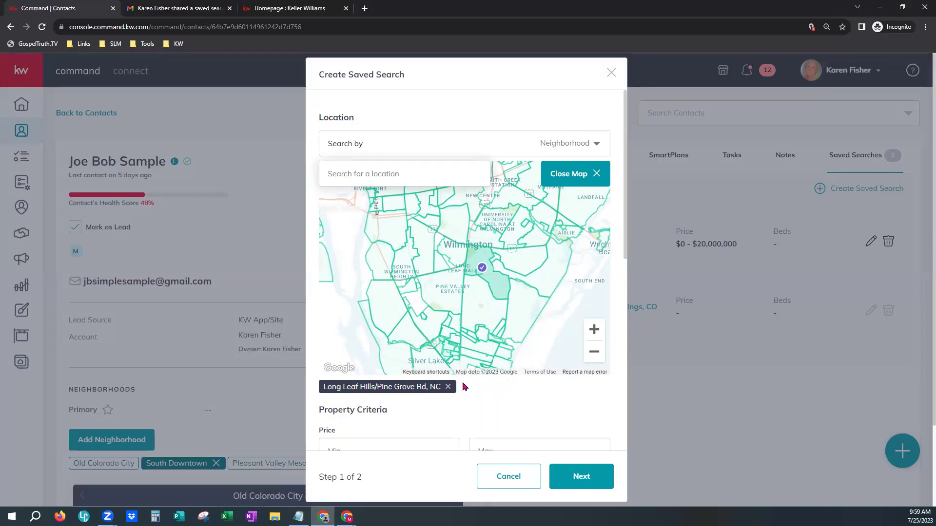
left_click(524, 268)
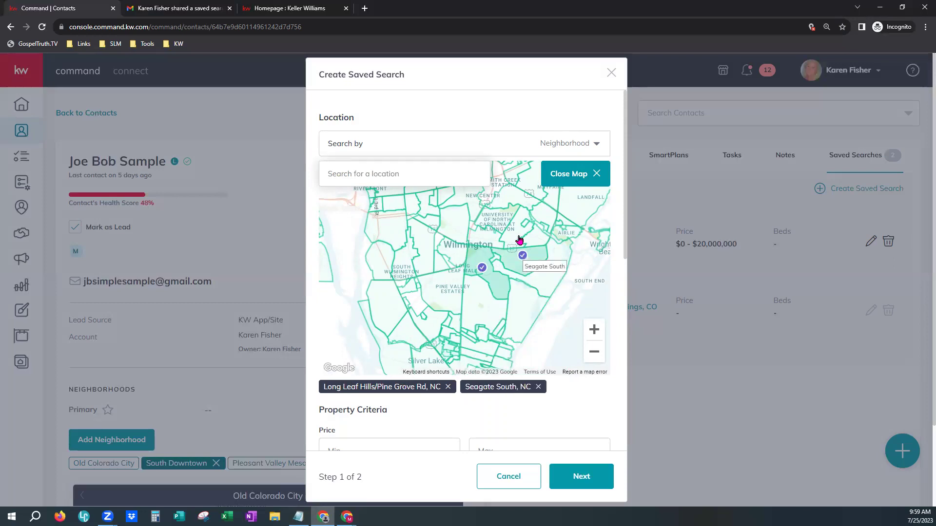
left_click(497, 226)
left_click(483, 235)
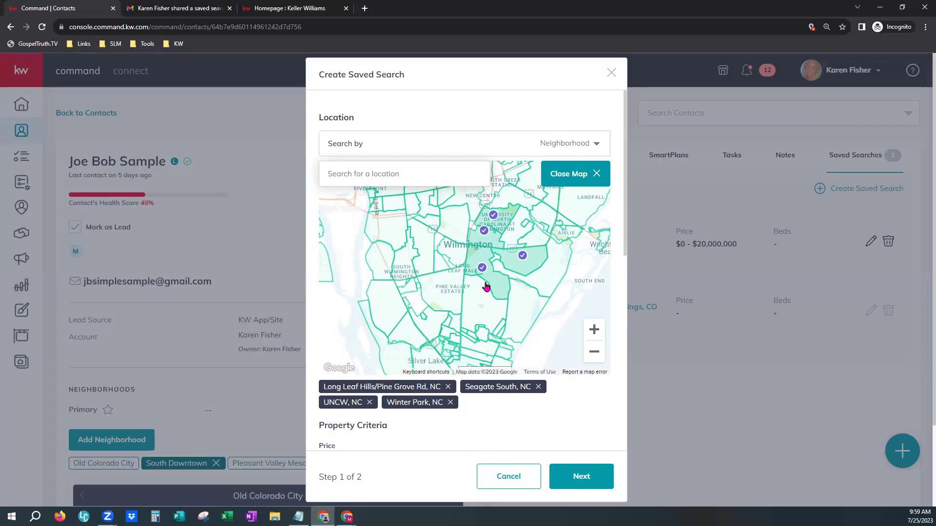
left_click(484, 263)
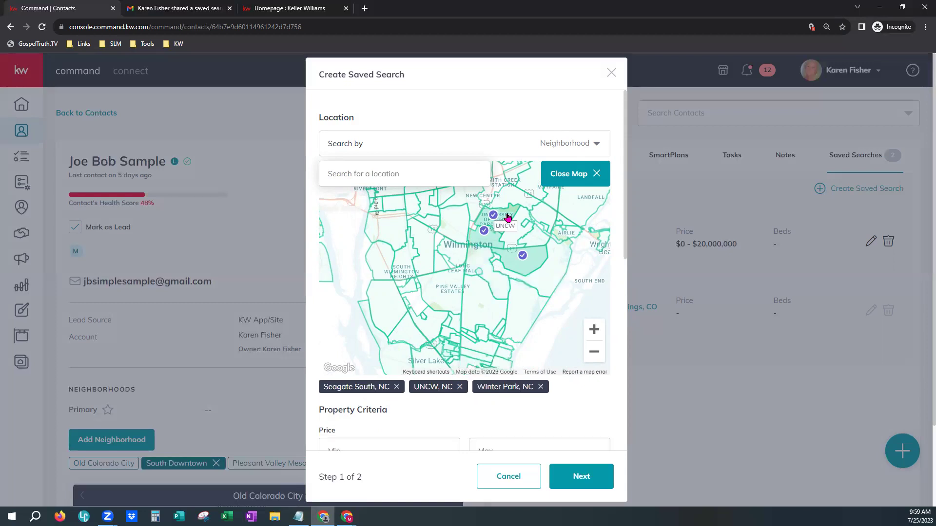
left_click(506, 216)
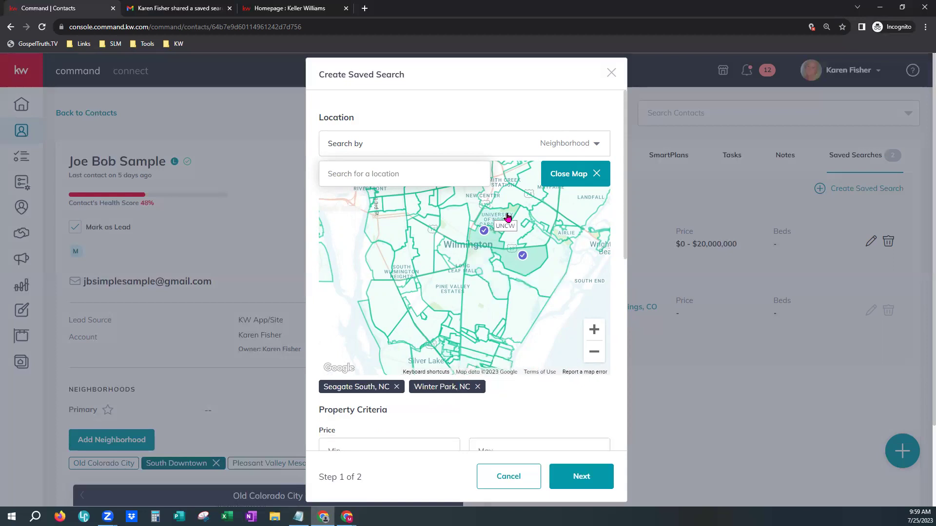
left_click(512, 261)
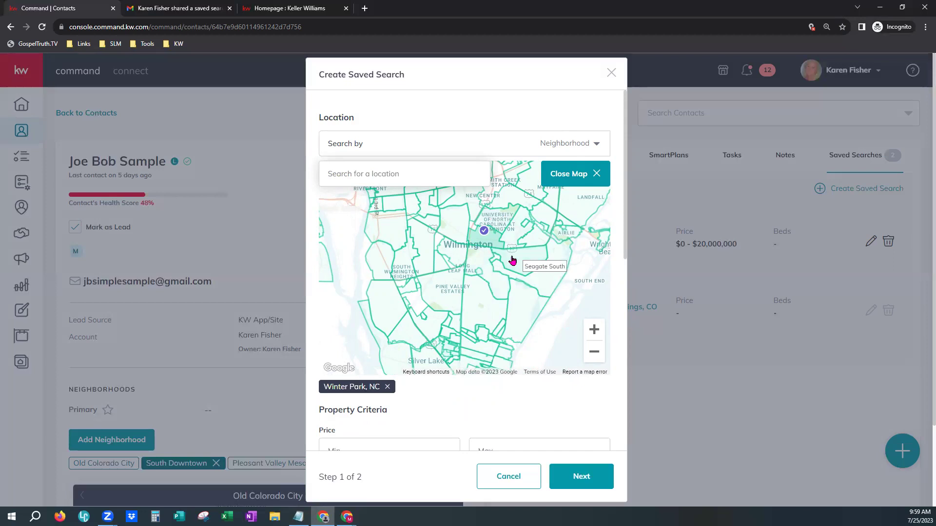
left_click(387, 386)
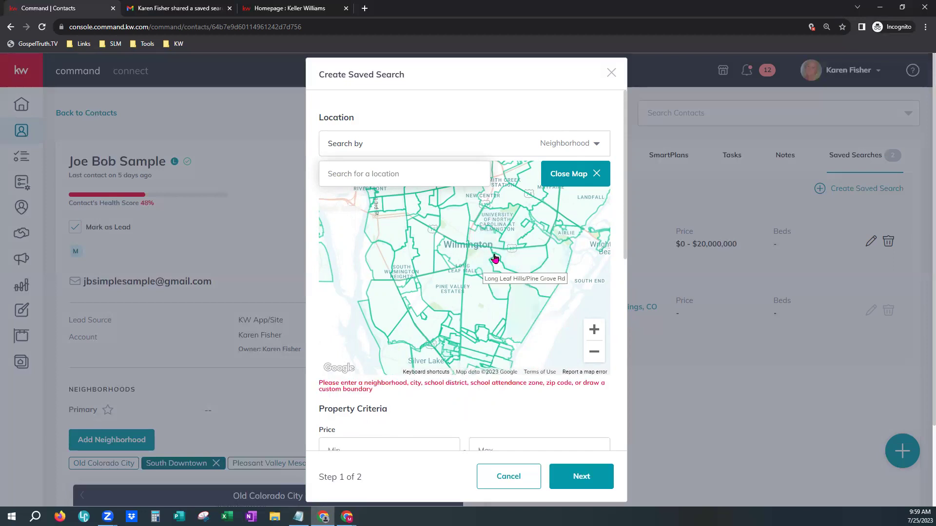
Step: Close the map and set Search by to School Attendance Zone, after briefly trying zip code 808
left_click(598, 182)
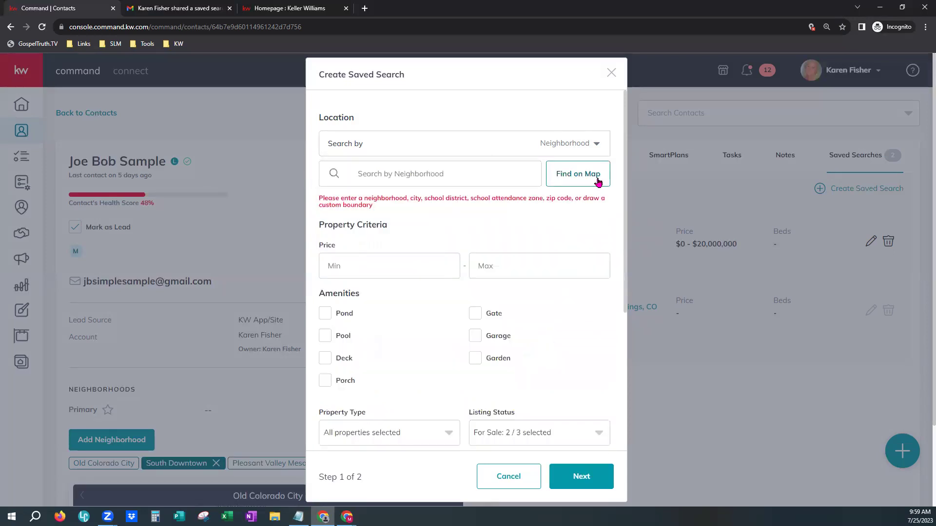
left_click(597, 144)
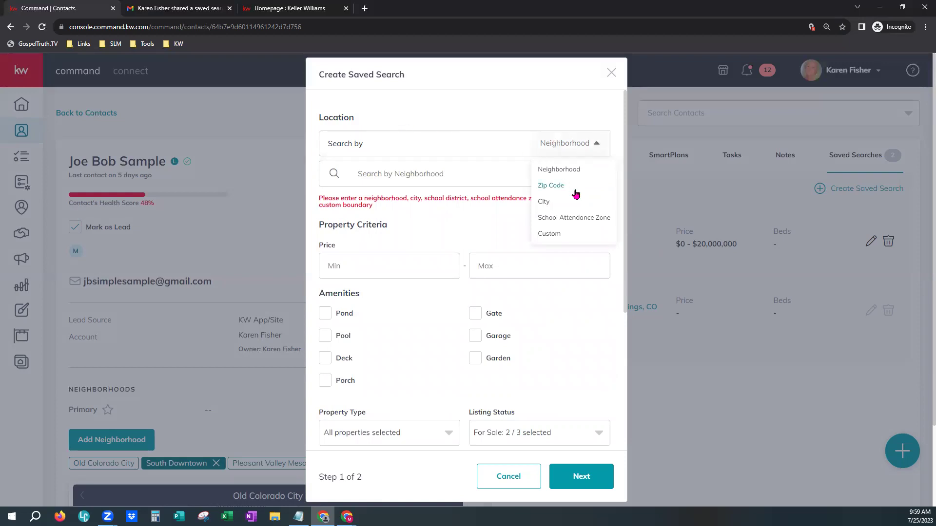
left_click(551, 187)
left_click(370, 174)
type("80863")
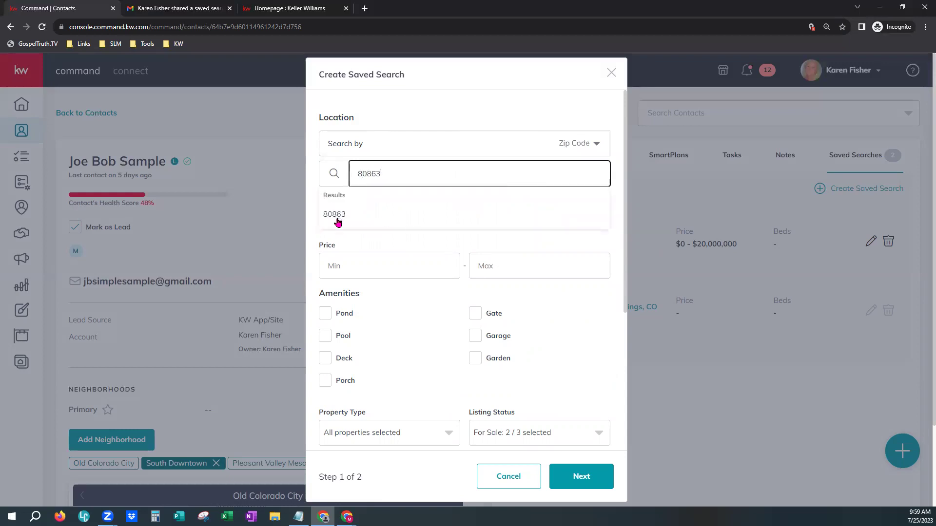
left_click(497, 133)
left_click(594, 144)
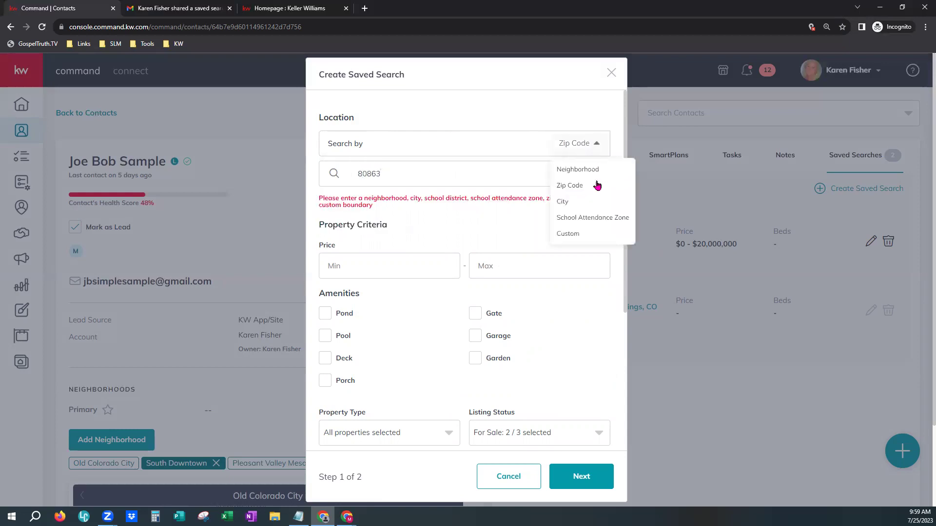
left_click(588, 219)
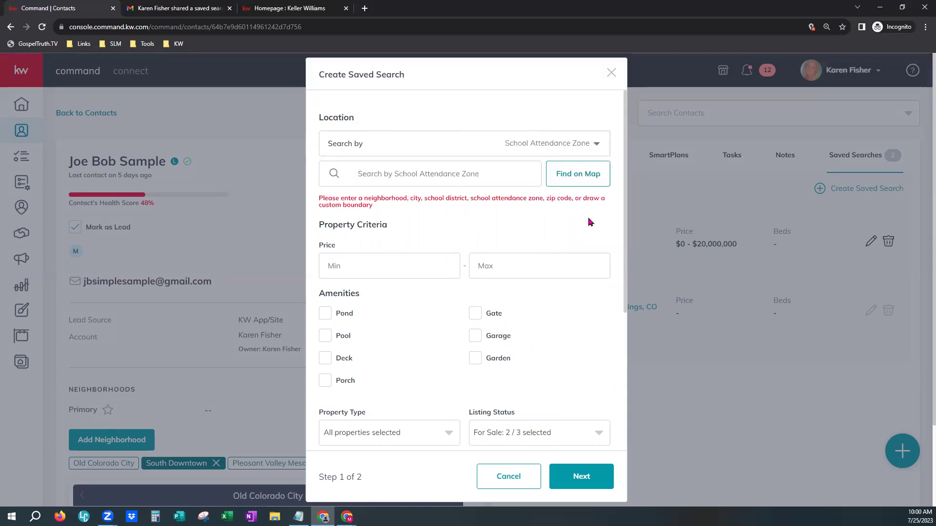
left_click(488, 176)
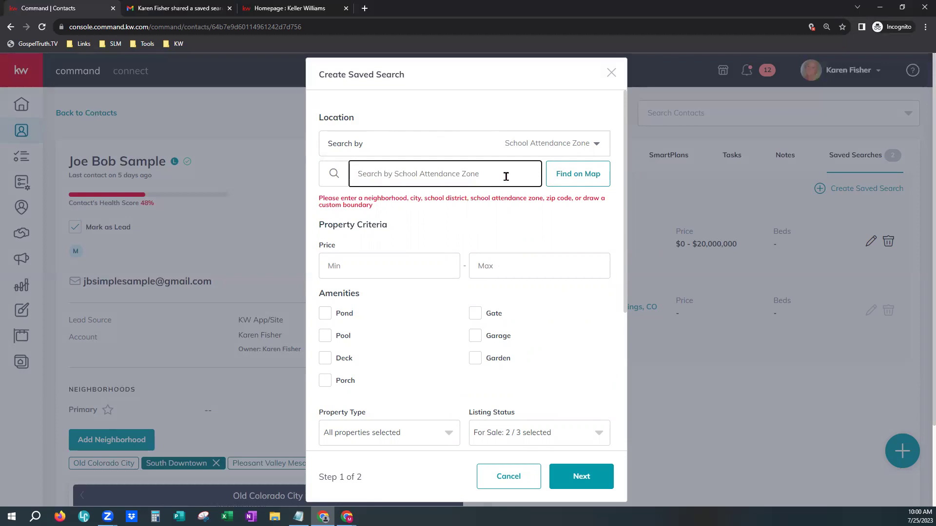
type("B")
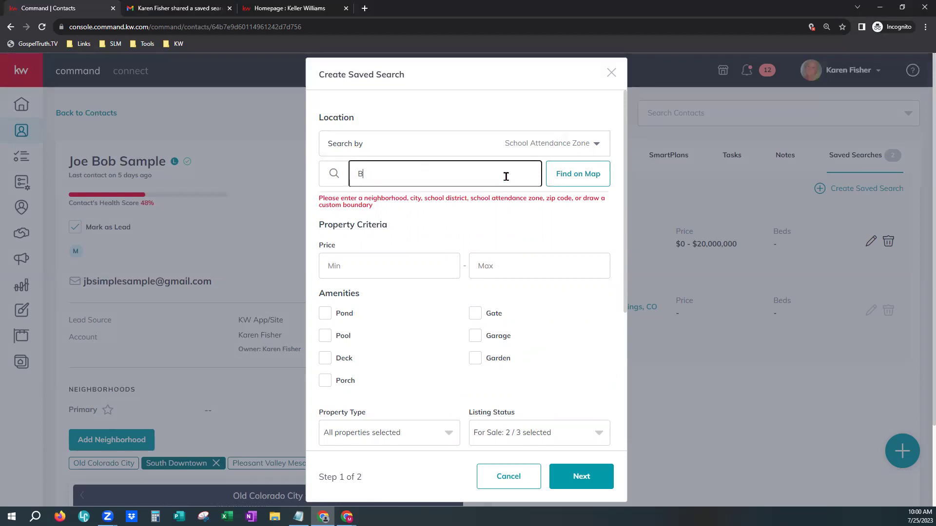
type("luebon")
key("BackSpace")
type("onnet")
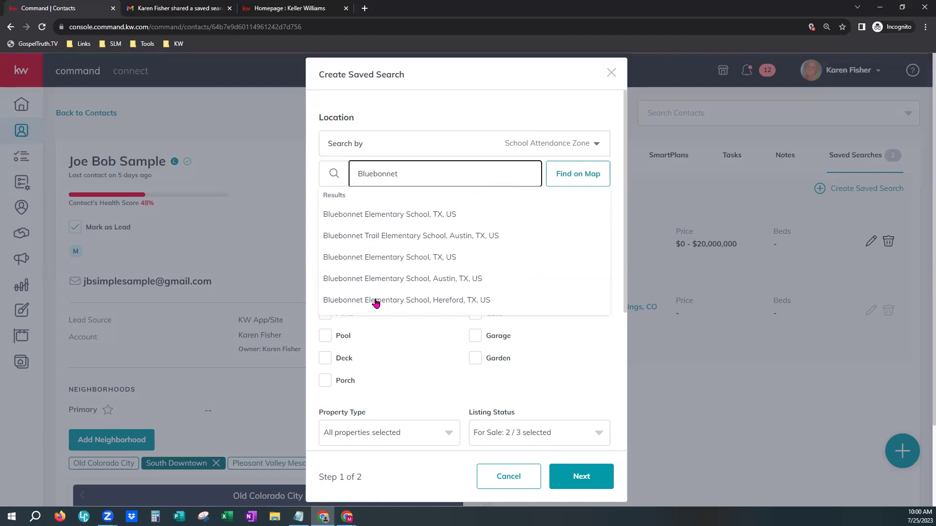
left_click(383, 264)
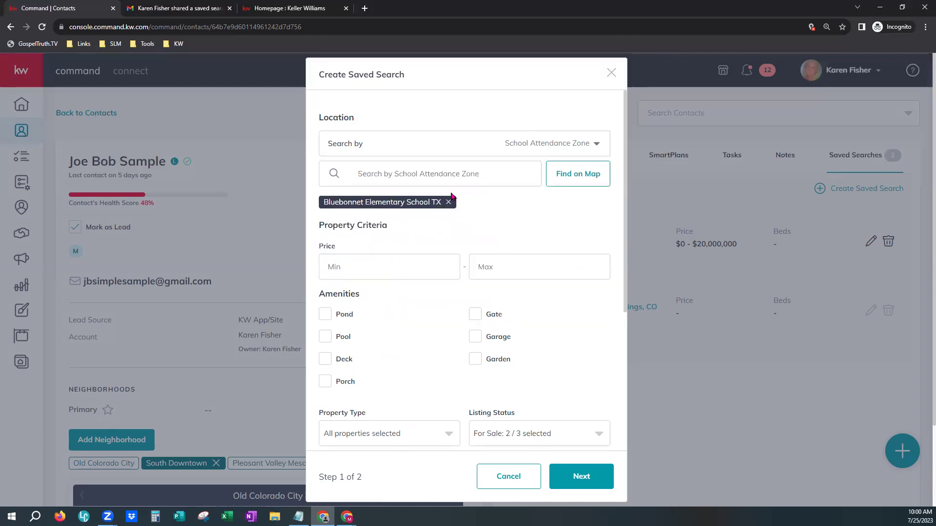
left_click(447, 202)
left_click(597, 145)
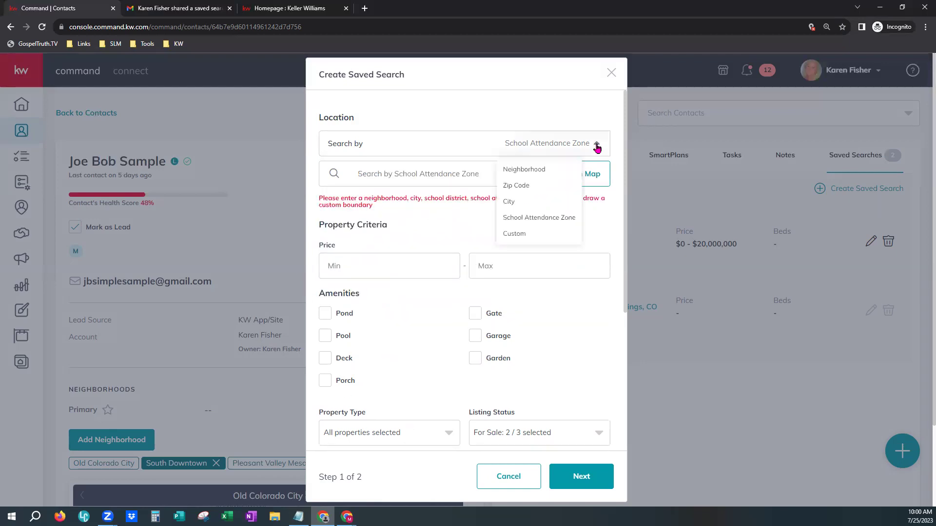
Step: Switch the location to a custom drawn area and centre the drawing map on central Wilmington
left_click(516, 235)
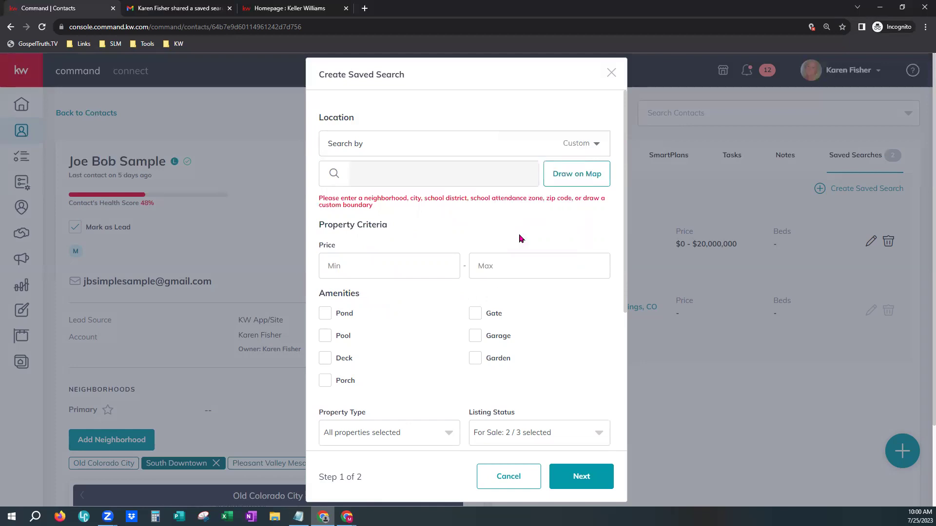
left_click(585, 180)
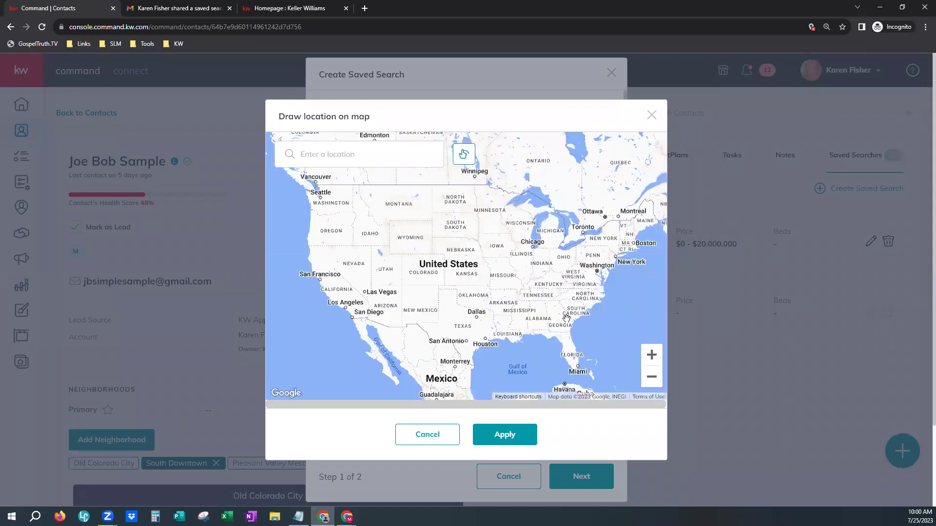
scroll(567, 318, "up", 3)
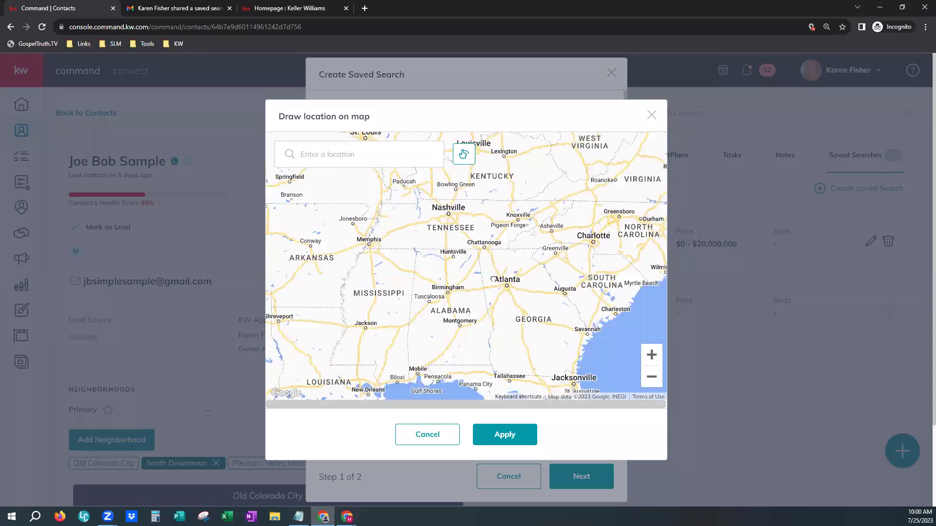
scroll(481, 275, "down", 1)
scroll(527, 266, "up", 4)
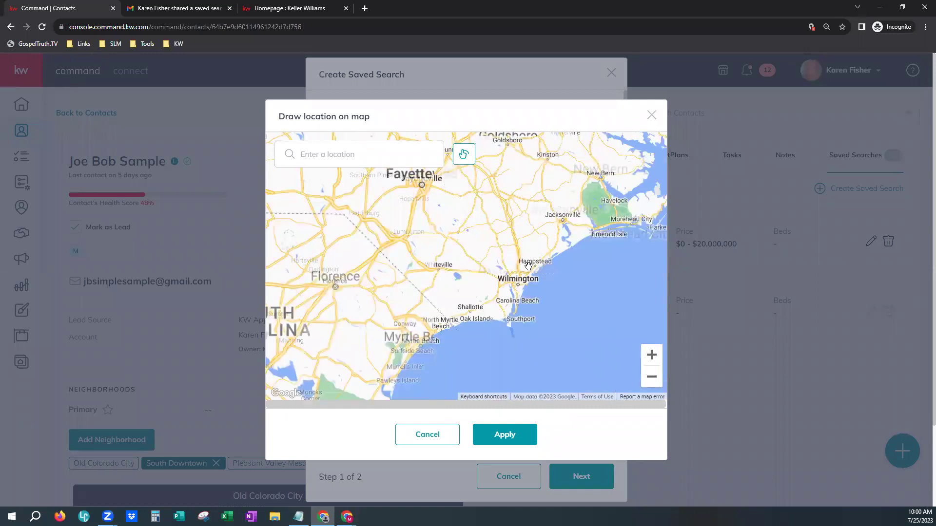
scroll(531, 292, "up", 3)
scroll(510, 291, "down", 1)
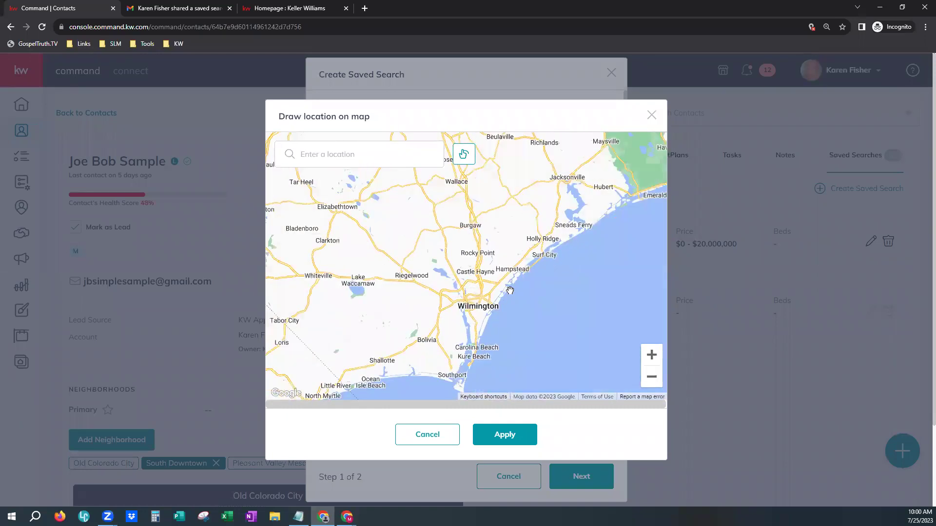
scroll(461, 310, "up", 3)
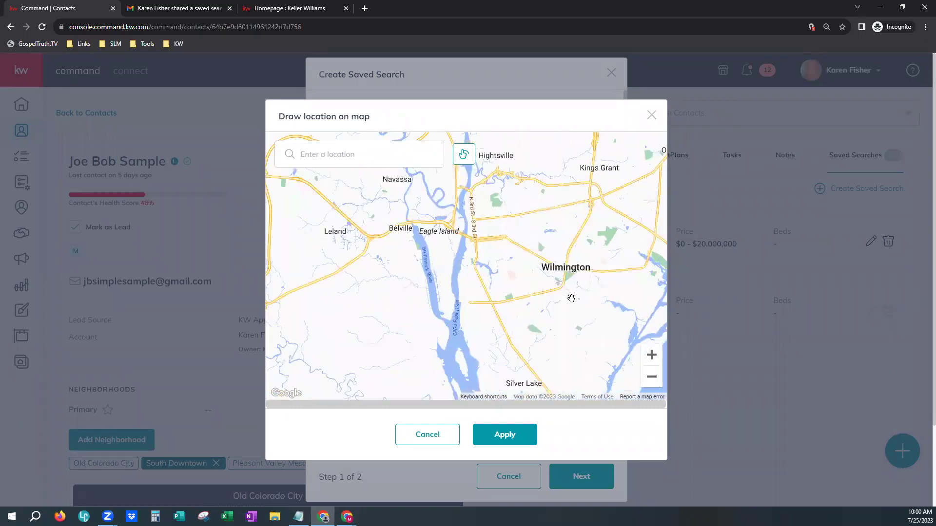
scroll(571, 299, "up", 4)
scroll(504, 280, "up", 3)
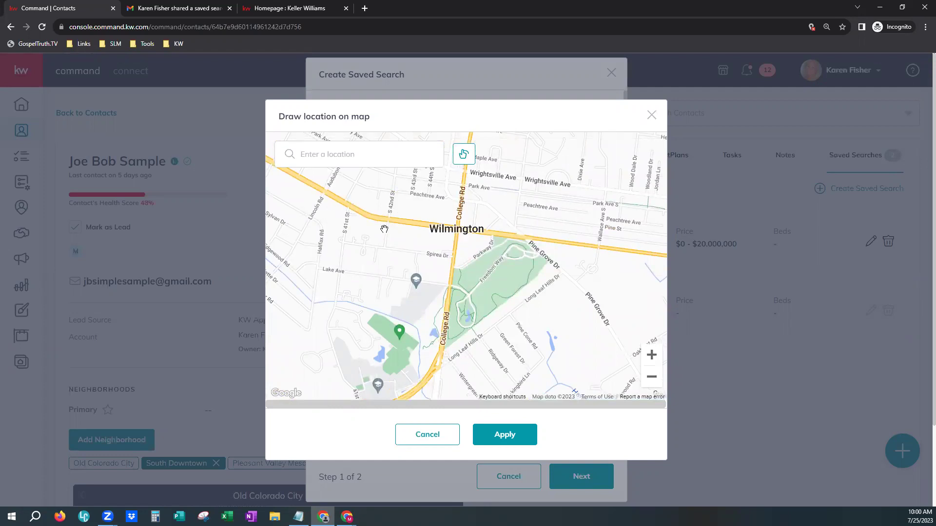
left_click_drag(401, 317, 487, 327)
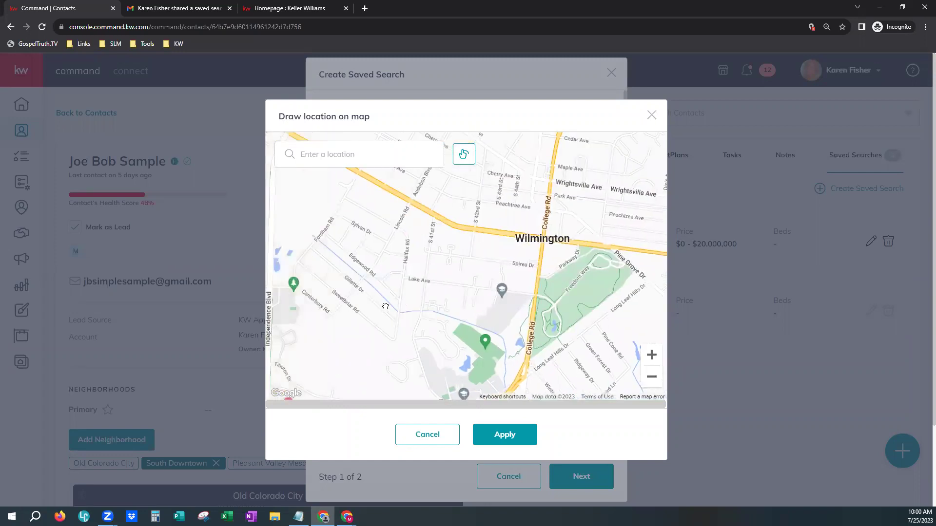
left_click_drag(373, 302, 410, 318)
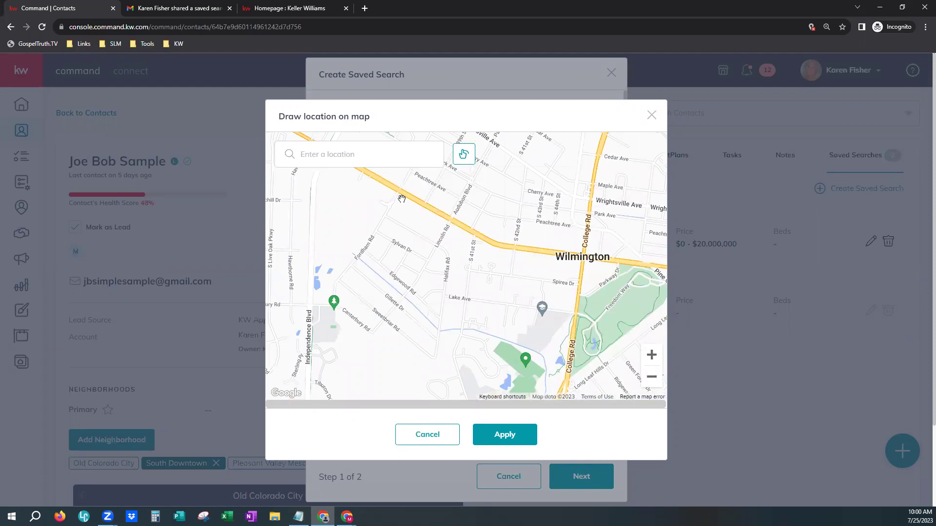
Step: Trace a freehand boundary around the area west of College Rd and apply it
left_click(464, 155)
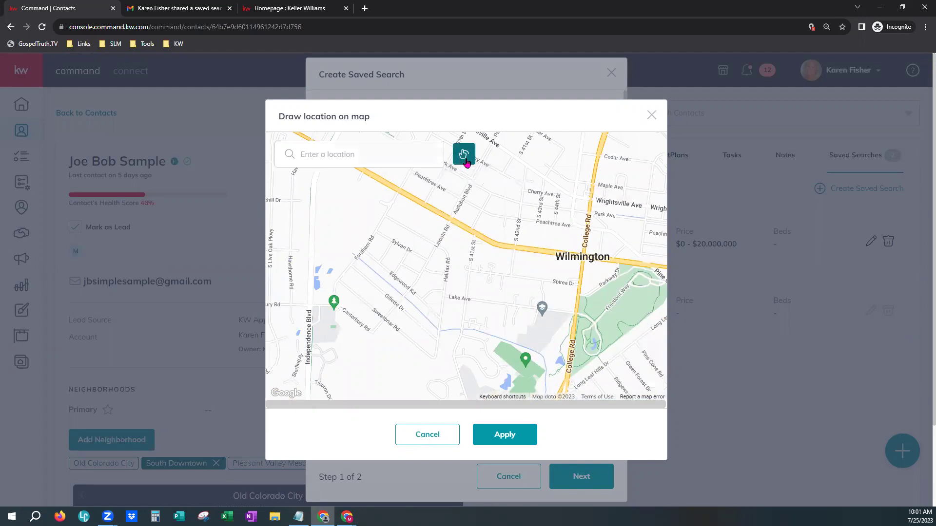
mouse_move(384, 186)
left_mouse_down()
mouse_move(336, 254)
mouse_move(321, 308)
mouse_move(338, 384)
mouse_move(406, 402)
mouse_move(512, 402)
mouse_move(552, 391)
mouse_move(576, 263)
mouse_move(483, 243)
mouse_move(385, 195)
mouse_move(385, 186)
left_mouse_up()
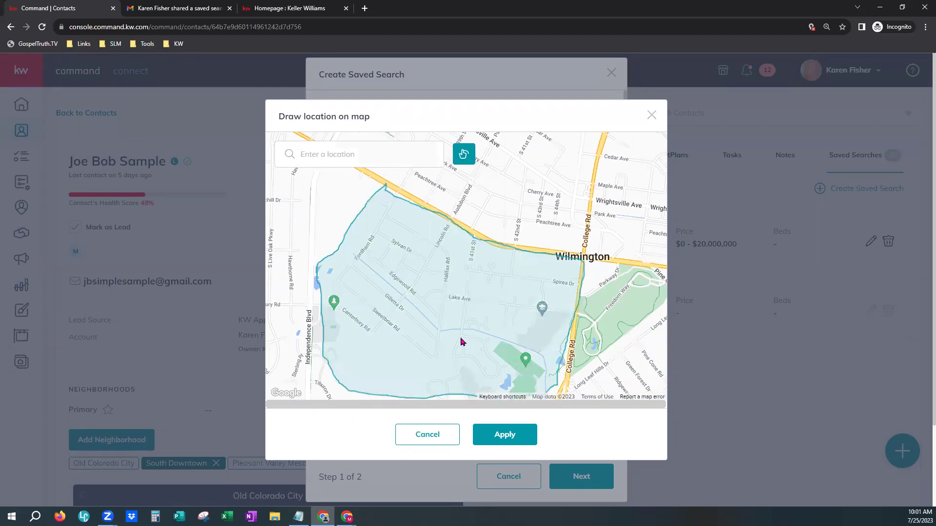
left_click(502, 438)
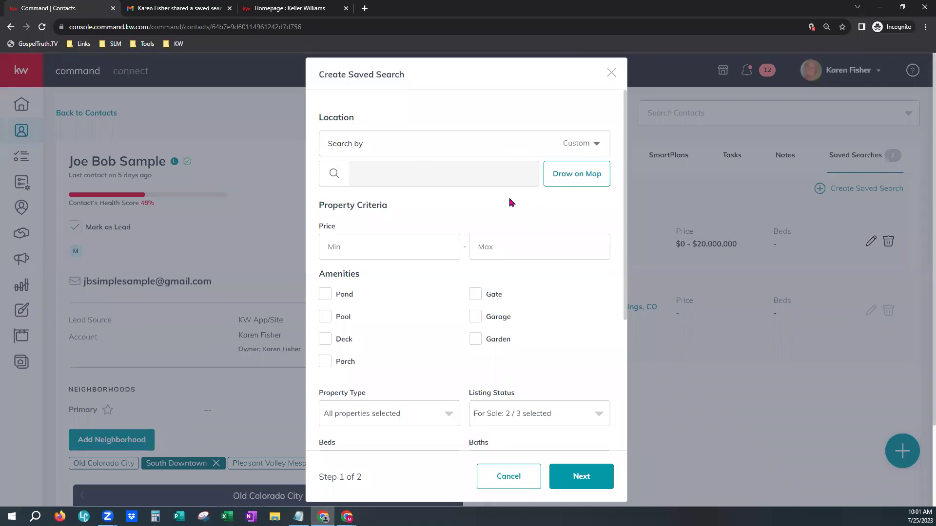
Step: Try searching the location by Zip Code with 'WIlmington, NC' entered
left_click(434, 239)
scroll(554, 331, "down", 1)
scroll(554, 331, "up", 1)
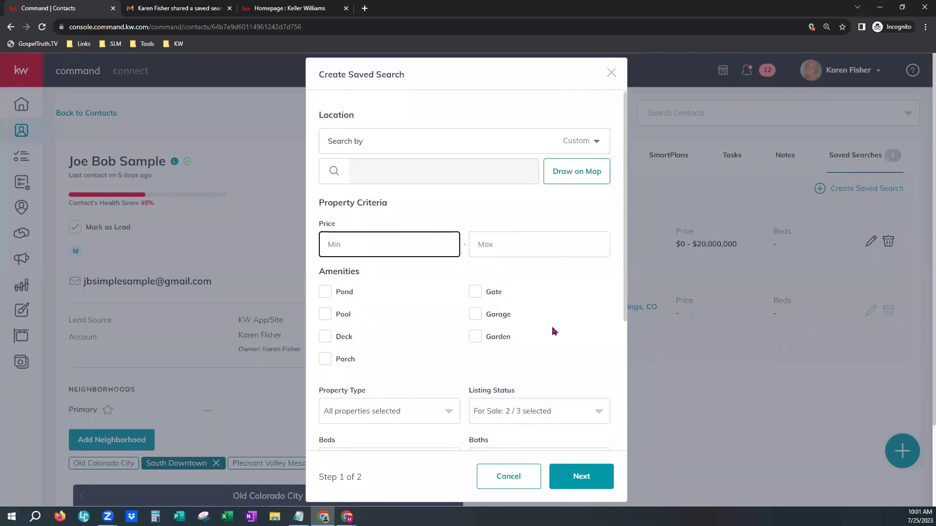
left_click(596, 144)
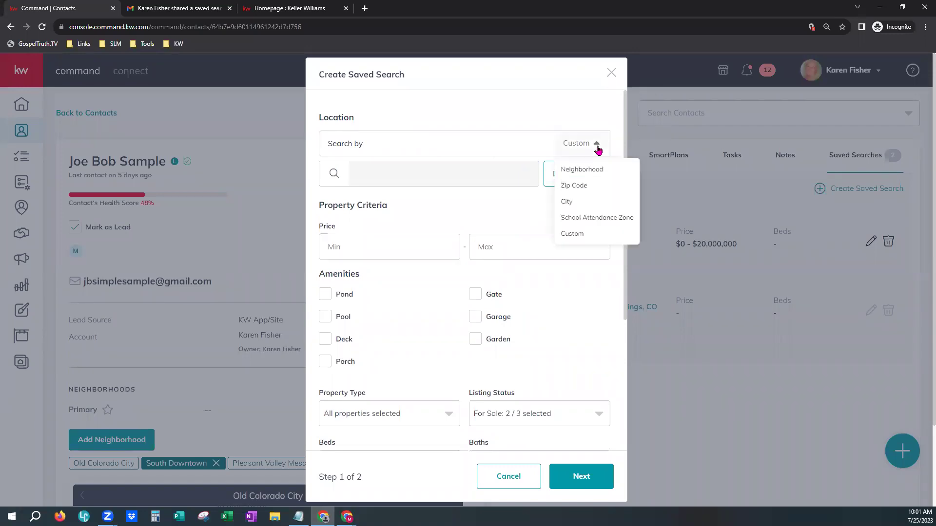
left_click(573, 193)
left_click(478, 182)
type("WIlmington, NC")
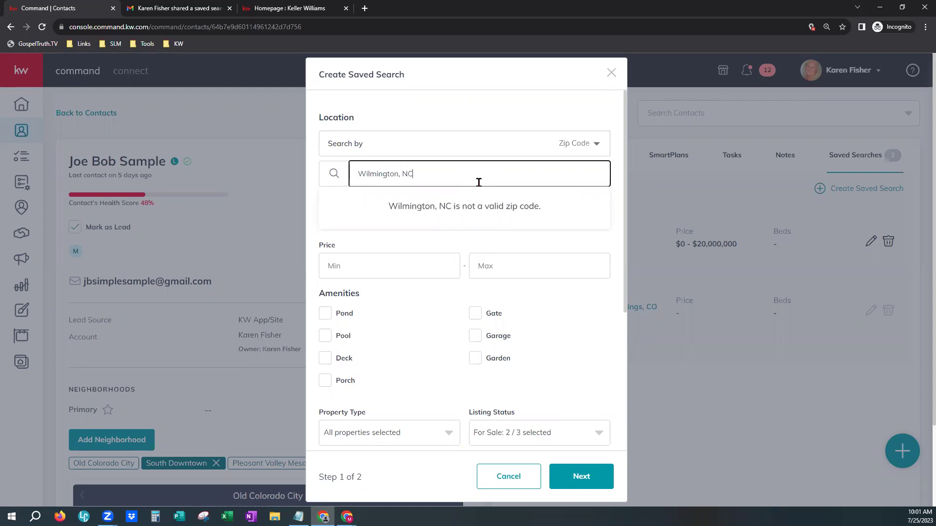
Step: Switch Search by to City, type 'Wilmington' and pick Wilmington, NC, US
left_click(576, 148)
left_click(570, 204)
left_click(435, 174)
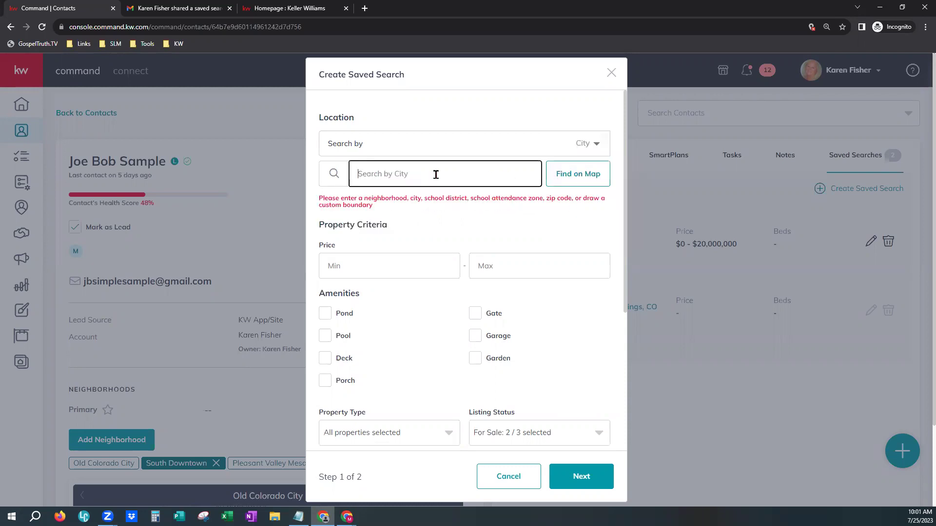
type("Wilmingt")
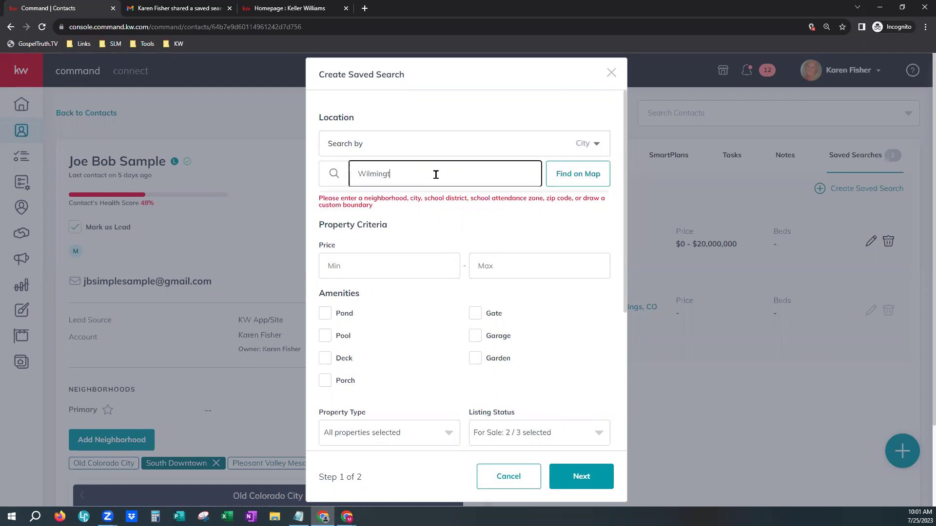
type("on, NC")
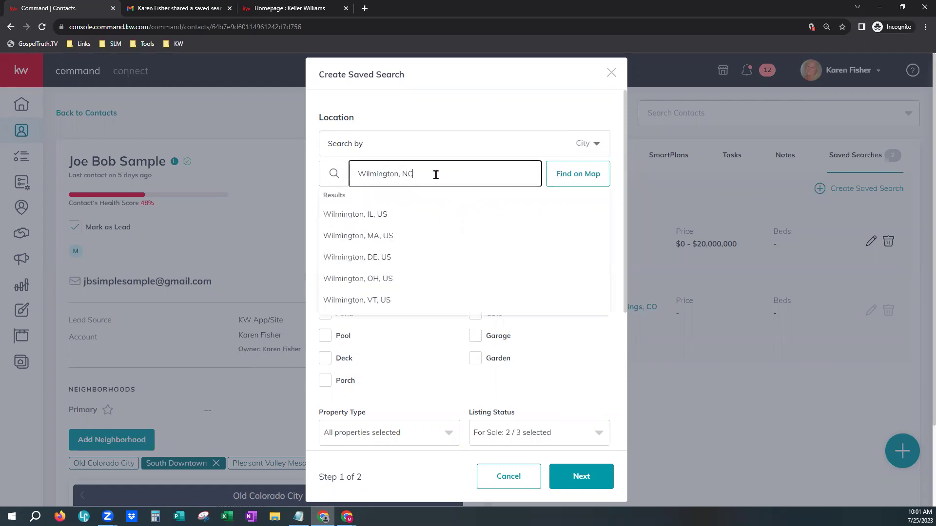
left_click(414, 217)
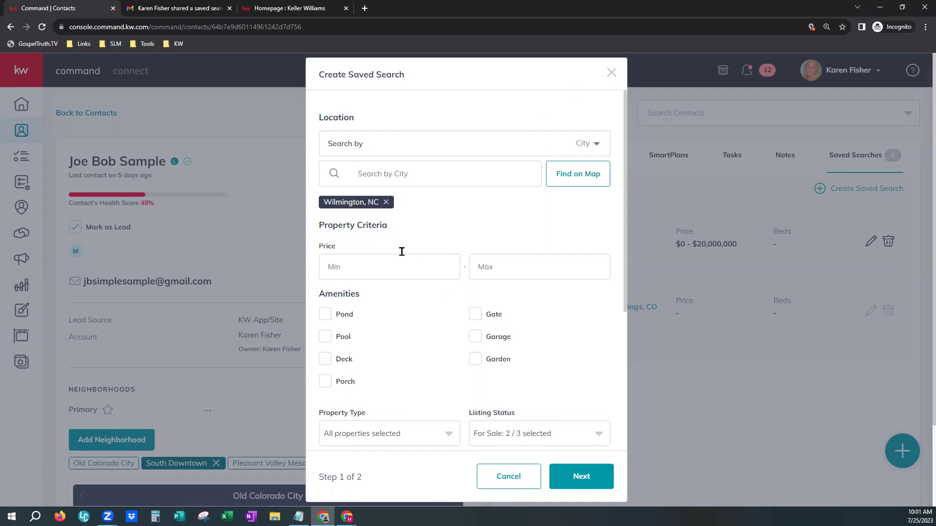
scroll(415, 306, "down", 2)
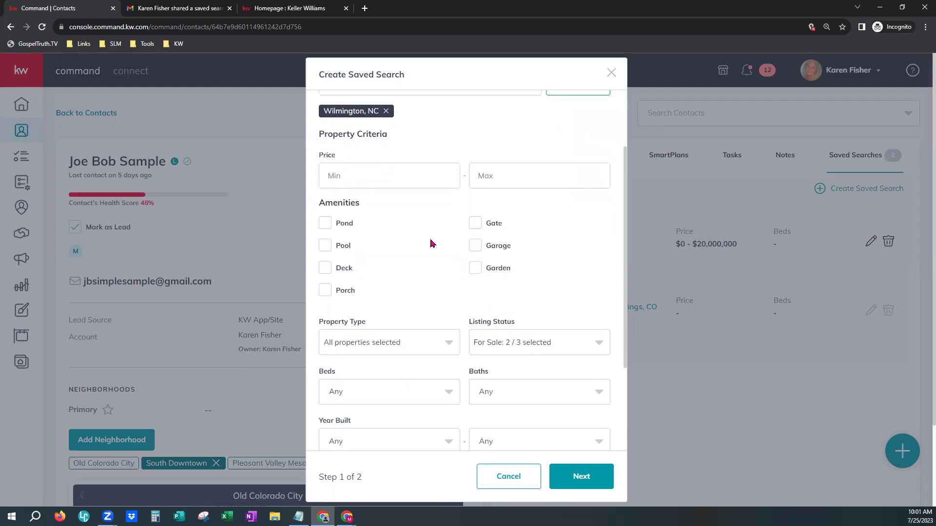
Step: Set the price range to a minimum of 250,000 and a maximum of 800,000
left_click(410, 172)
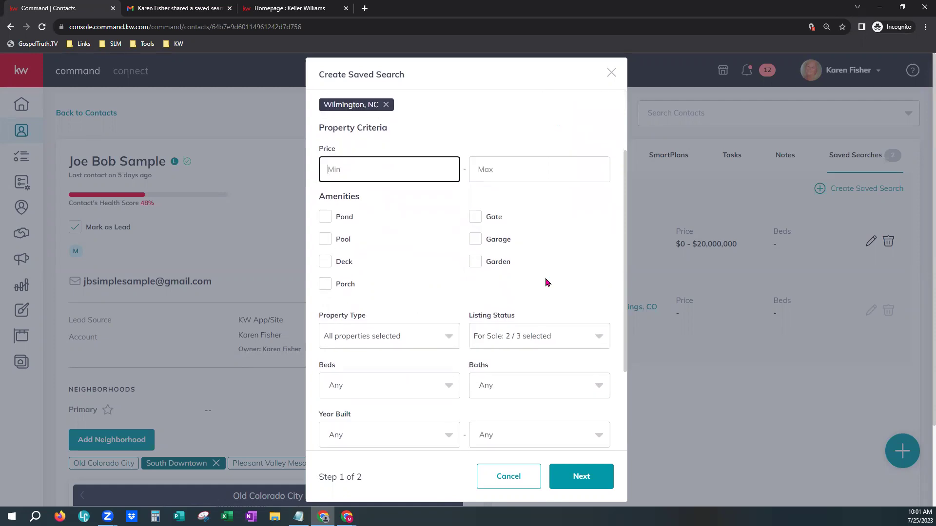
type("250,000")
key("Tab")
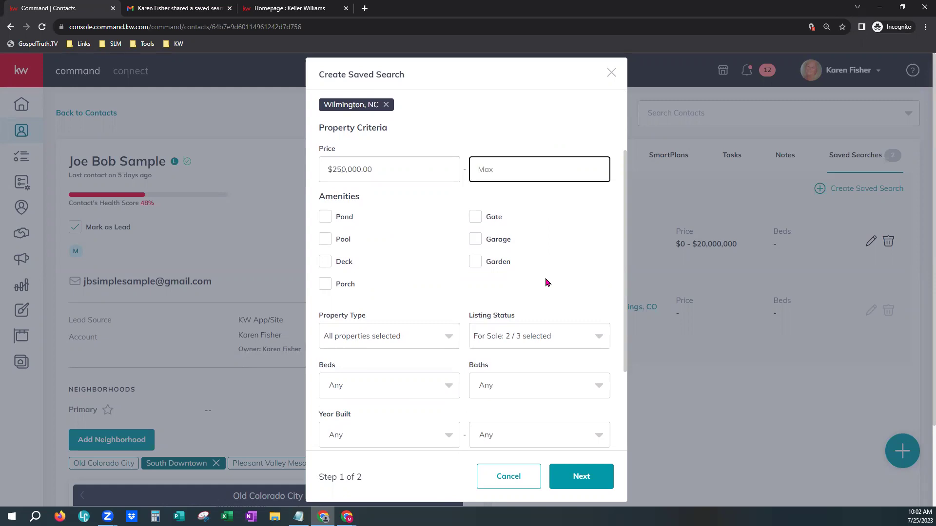
type("800,000")
Step: Tick the Porch and Deck amenity checkboxes
scroll(481, 260, "down", 1)
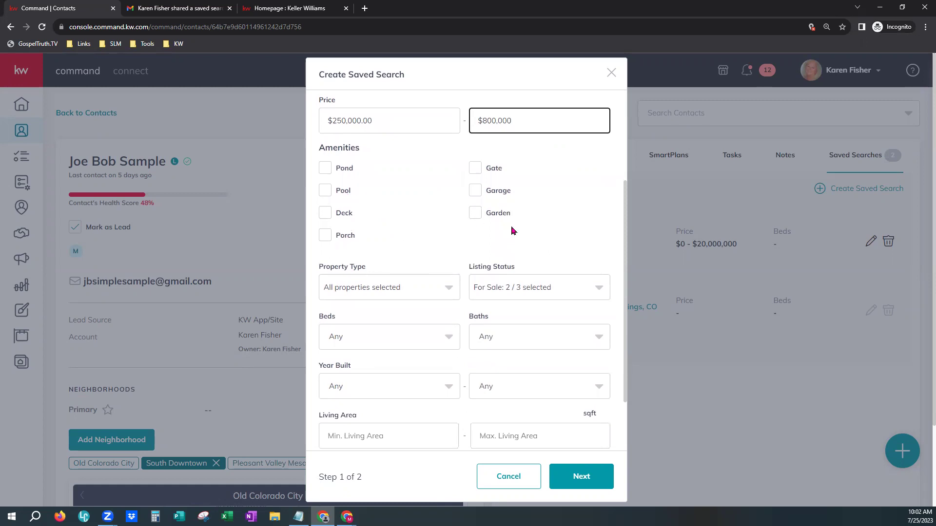
left_click(326, 235)
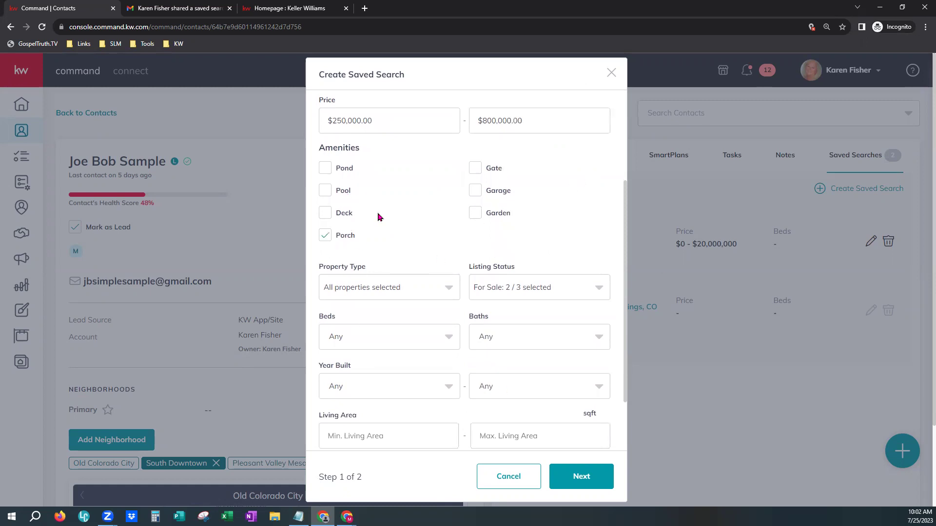
left_click(320, 218)
scroll(577, 352, "down", 2)
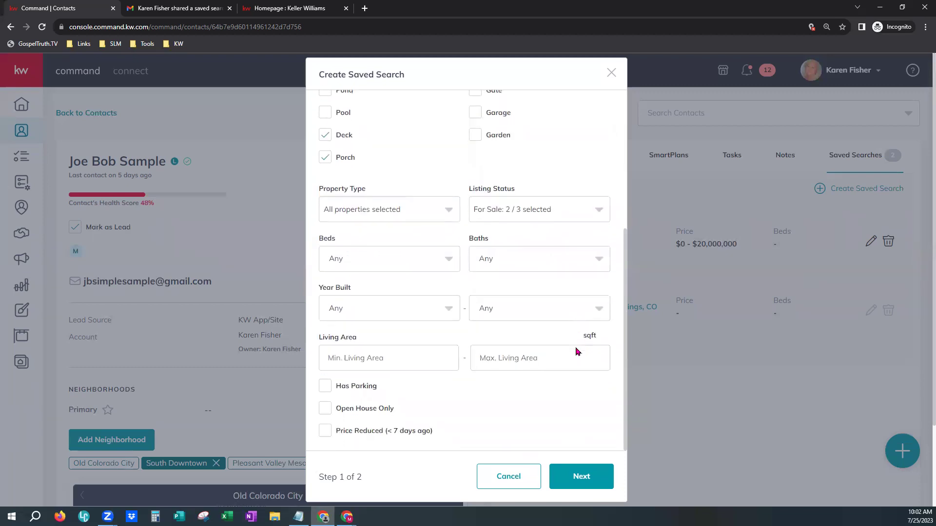
Step: Uncheck Foreclosures, Apartments, Multi-Family and Lots / Land, leaving 6 of 10 types, then check Listing Status
left_click(426, 213)
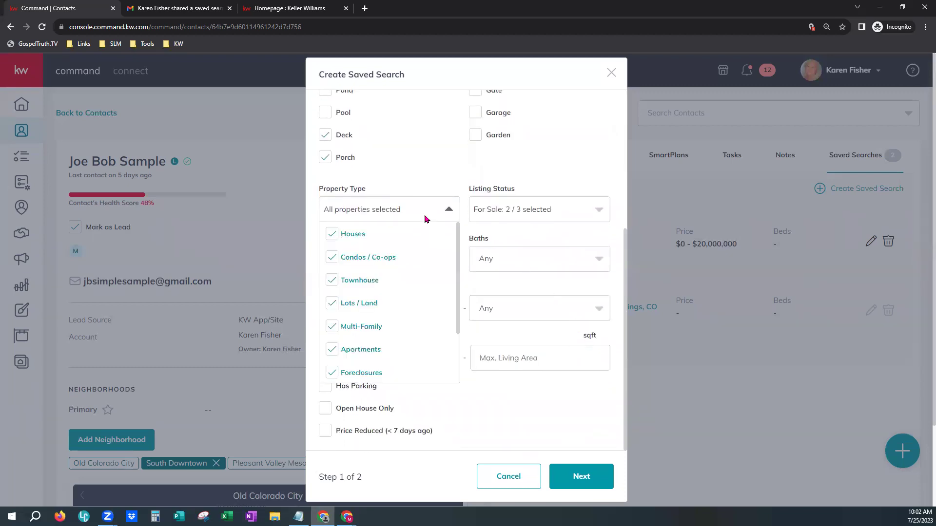
left_click(333, 372)
left_click(331, 350)
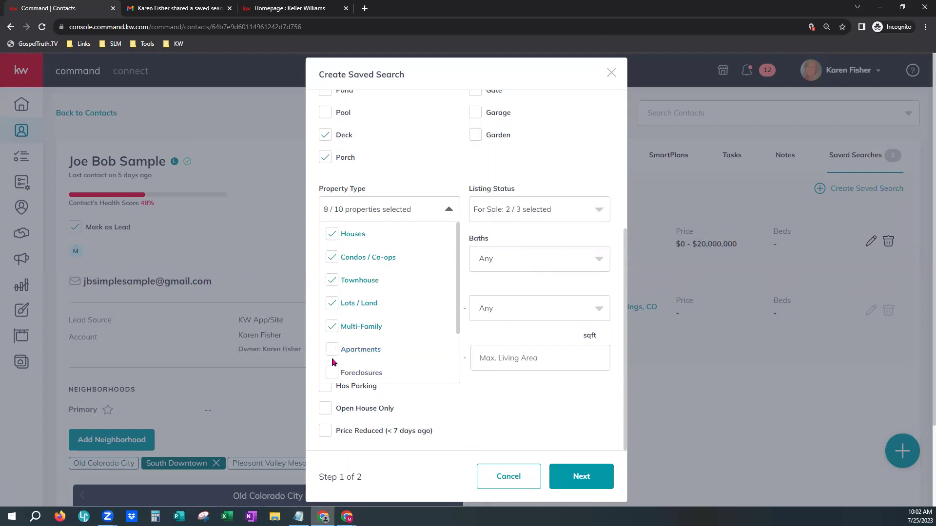
left_click(335, 330)
left_click(332, 304)
left_click(410, 210)
left_click(545, 220)
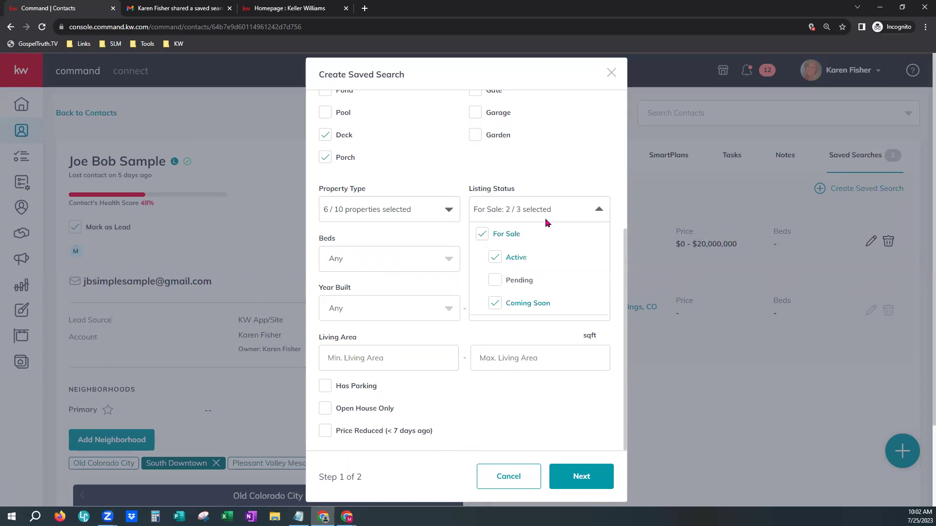
left_click(576, 173)
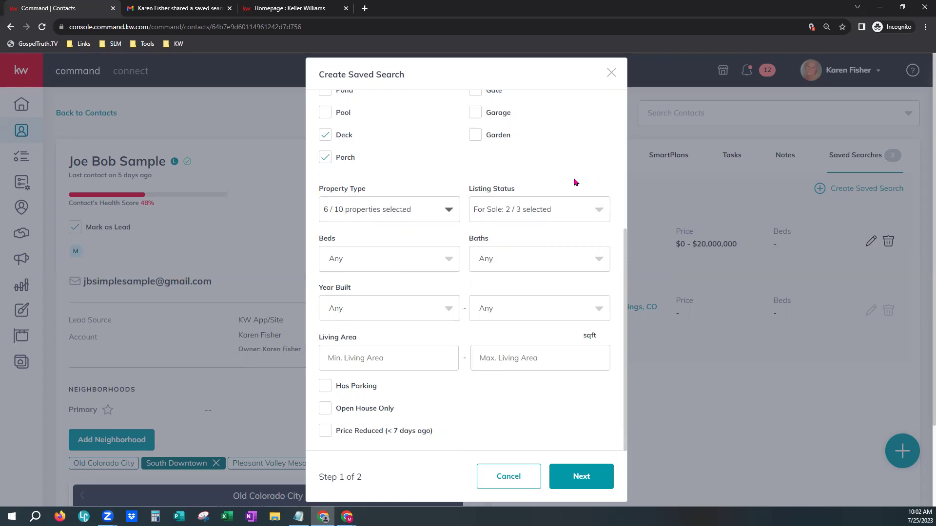
Step: Try 3+ beds, revert Beds to Any, leave Baths unchanged, and continue to Step 2
left_click(343, 268)
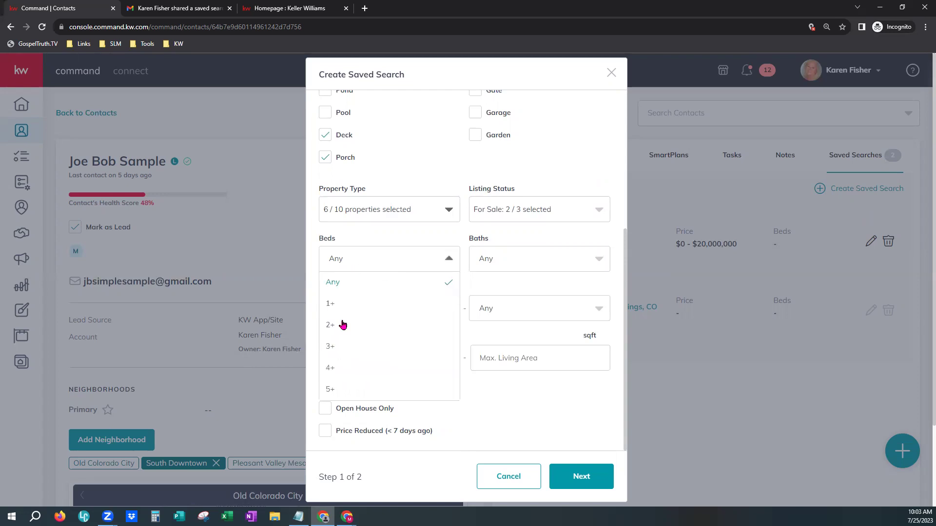
left_click(331, 347)
left_click(443, 259)
left_click(363, 282)
left_click(539, 261)
left_click(420, 283)
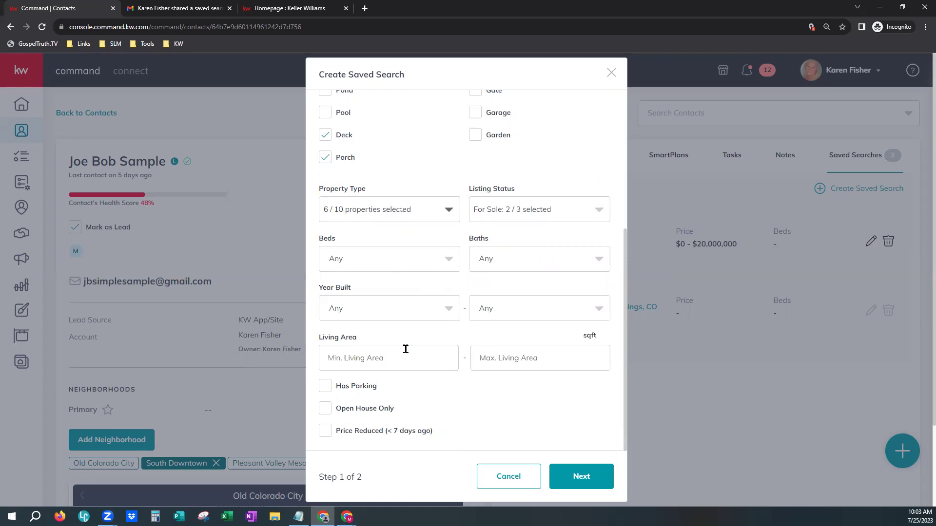
scroll(434, 397, "down", 2)
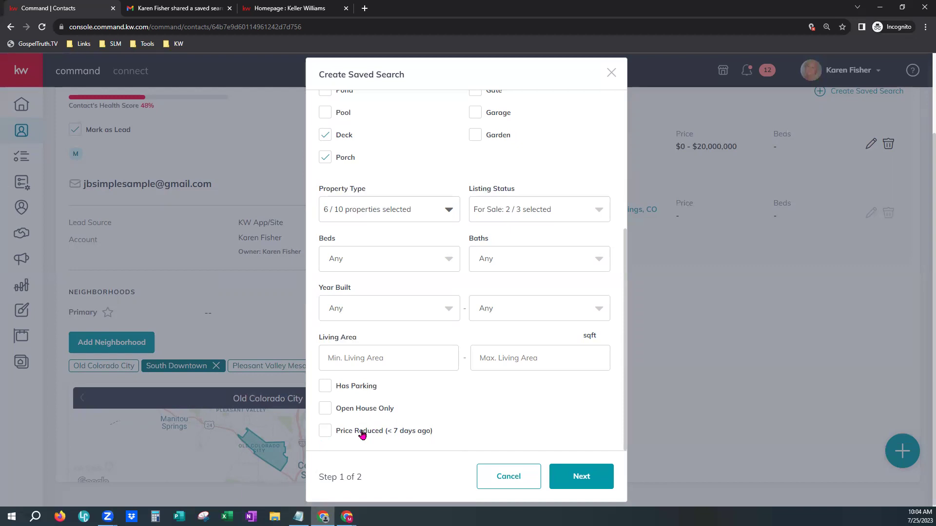
left_click(581, 478)
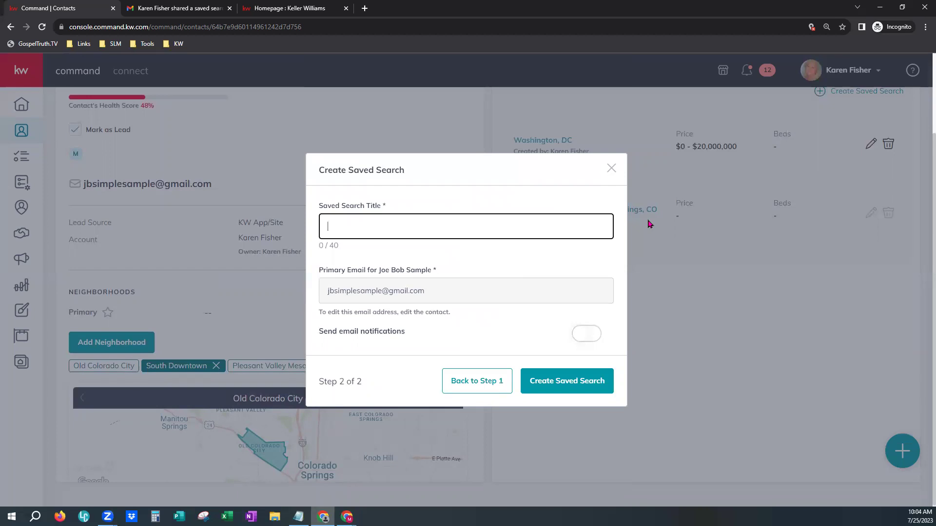
Step: Enter 'Wilmington, NC' as the Saved Search Title and check the contact's email address
type("Wilmington, NC")
left_click_drag(329, 298, 423, 306)
left_click(454, 316)
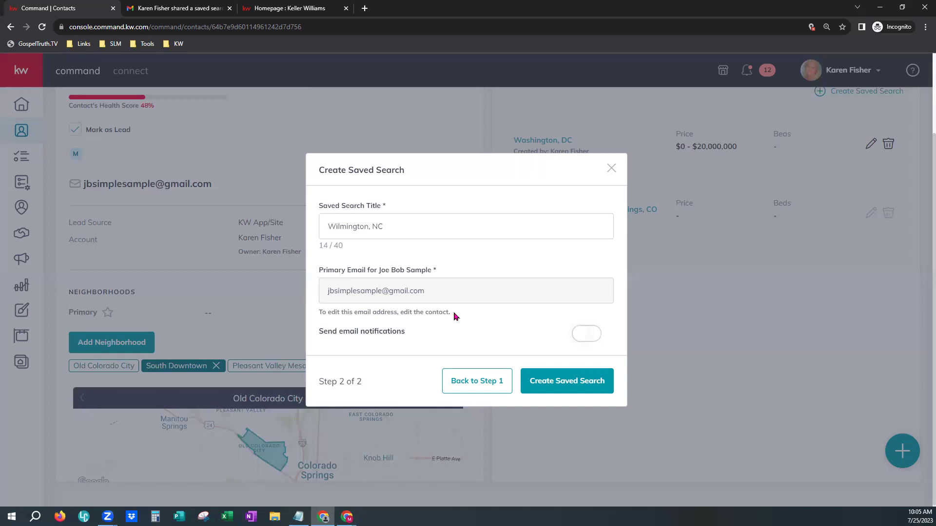
Step: Keep email notifications on with Weekly Summary frequency, sent Mondays at 9:00am CT
left_click(587, 338)
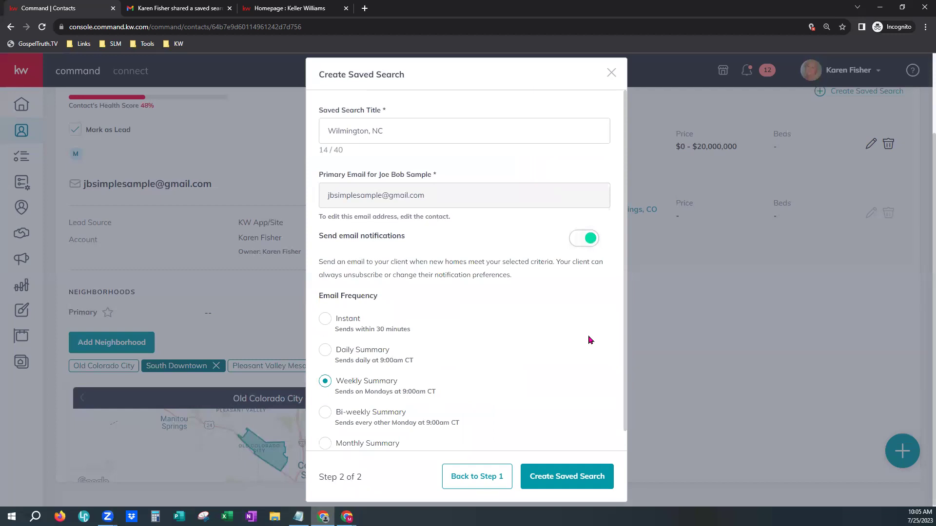
left_click_drag(323, 236, 400, 235)
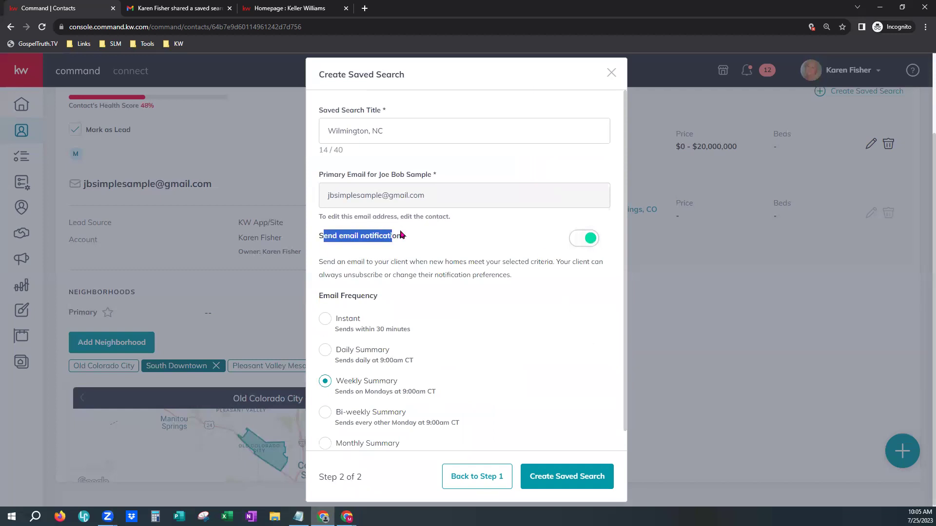
left_click(498, 257)
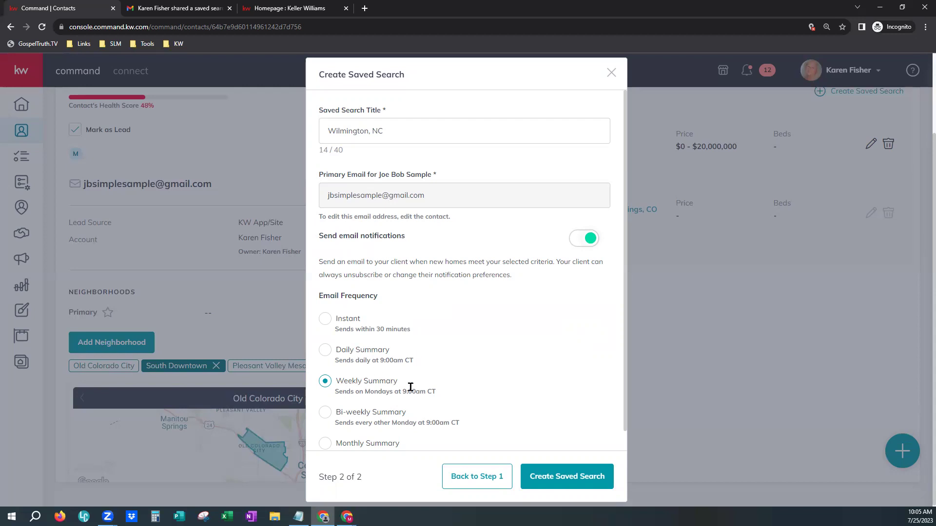
scroll(463, 415, "down", 1)
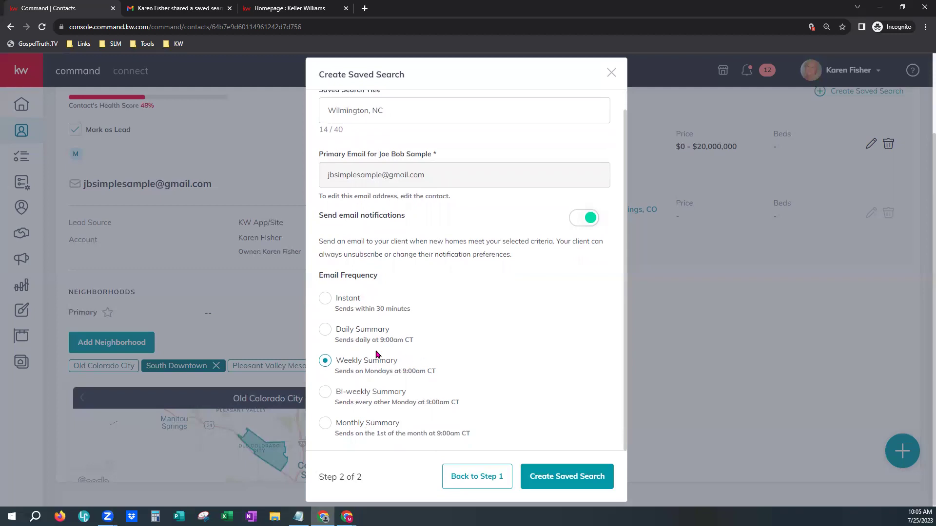
left_click_drag(380, 338, 424, 342)
left_click_drag(339, 340, 444, 337)
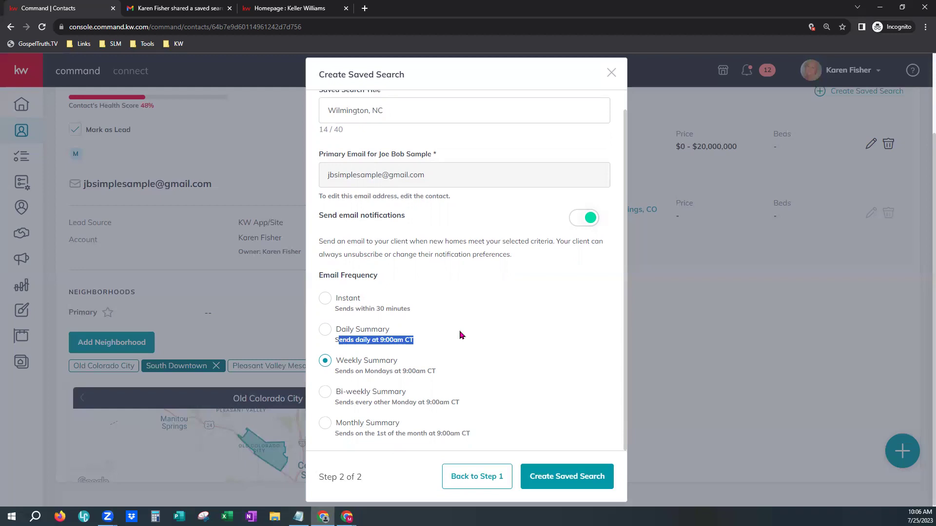
left_click(460, 334)
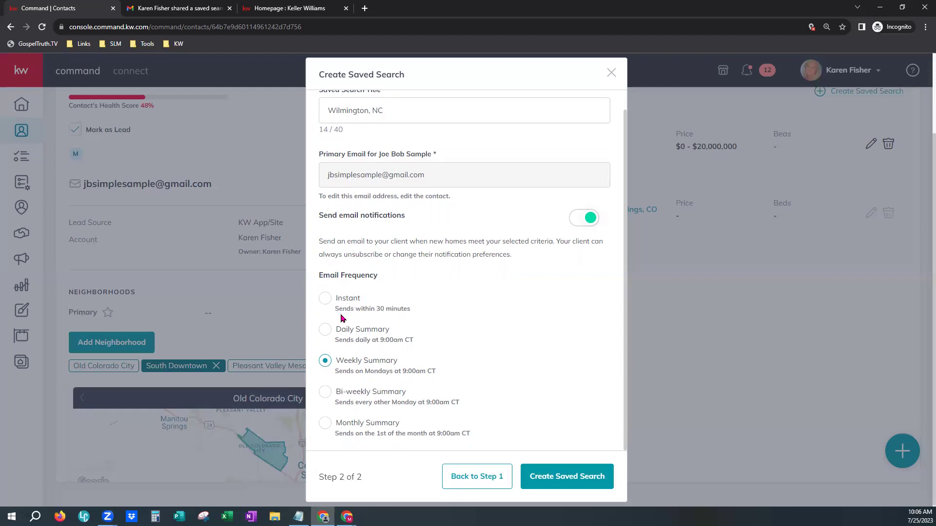
left_click_drag(337, 307, 418, 315)
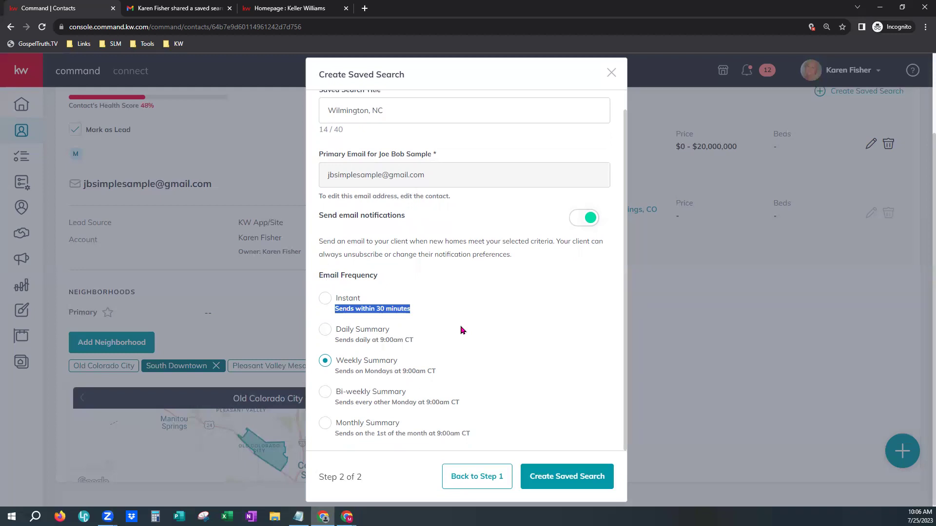
left_click(375, 313)
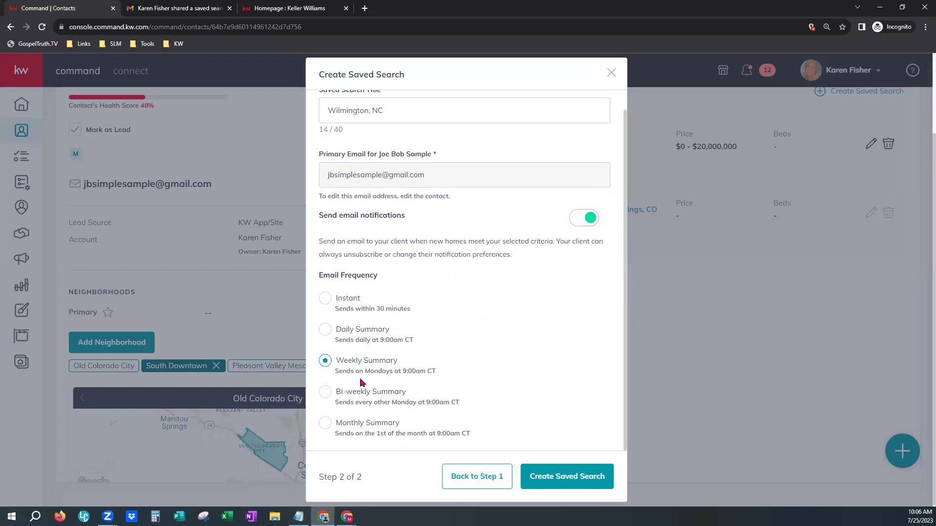
Step: Create the search and review the new Wilmington, NC entry among the contact's 3 saved searches
left_click(579, 483)
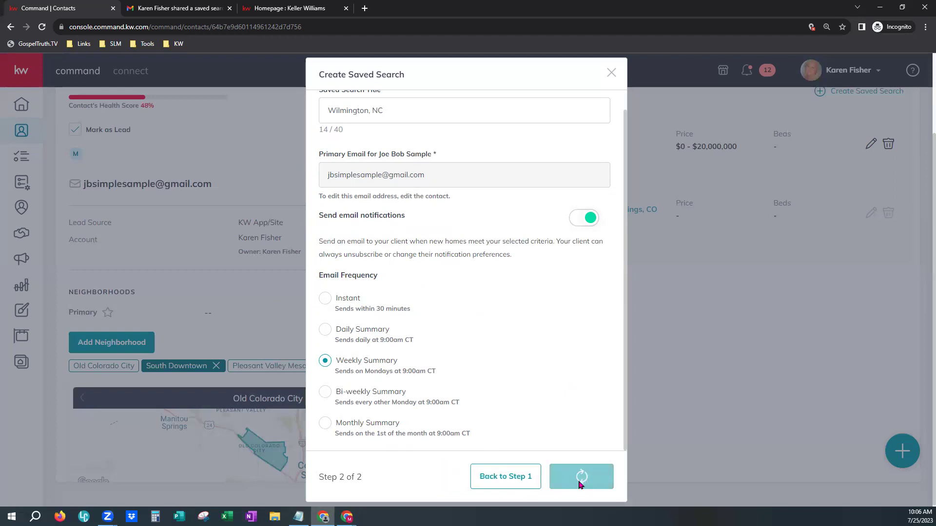
scroll(692, 411, "up", 2)
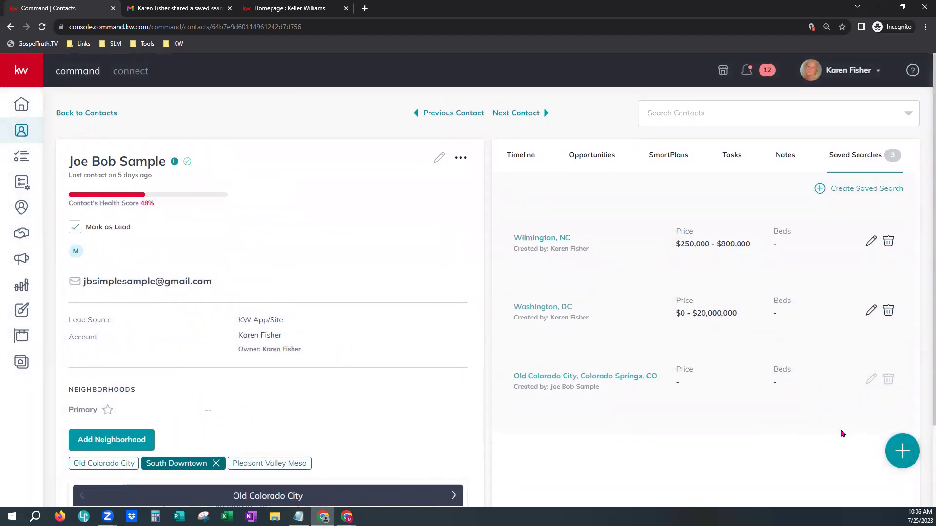
left_click_drag(512, 238, 578, 242)
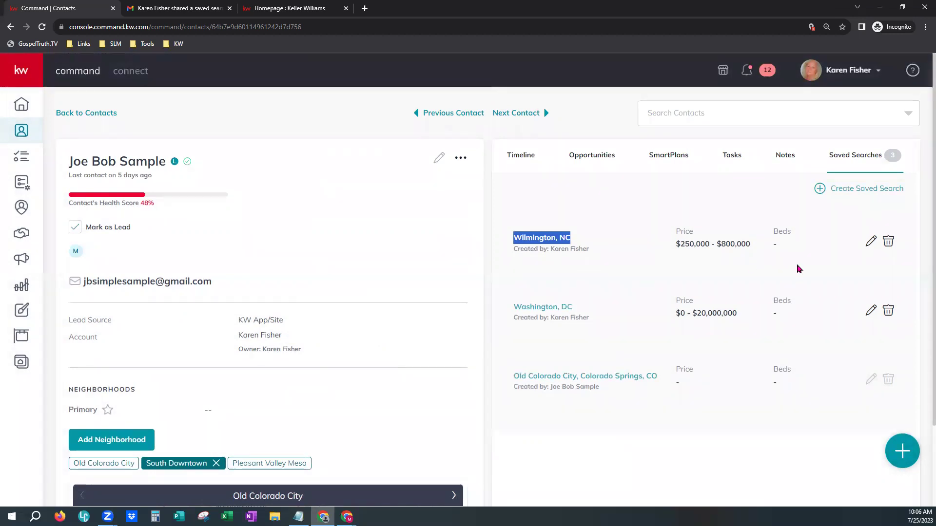
left_click(798, 269)
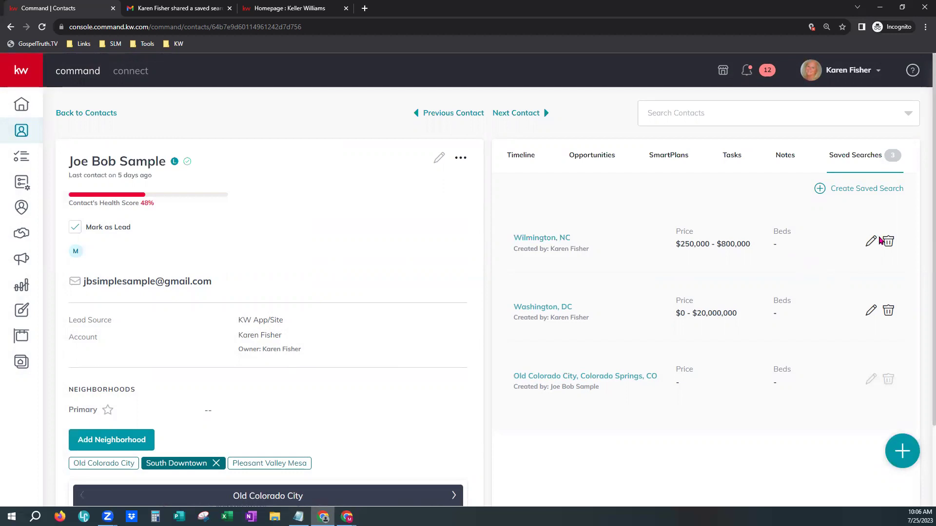
left_click_drag(524, 251, 582, 251)
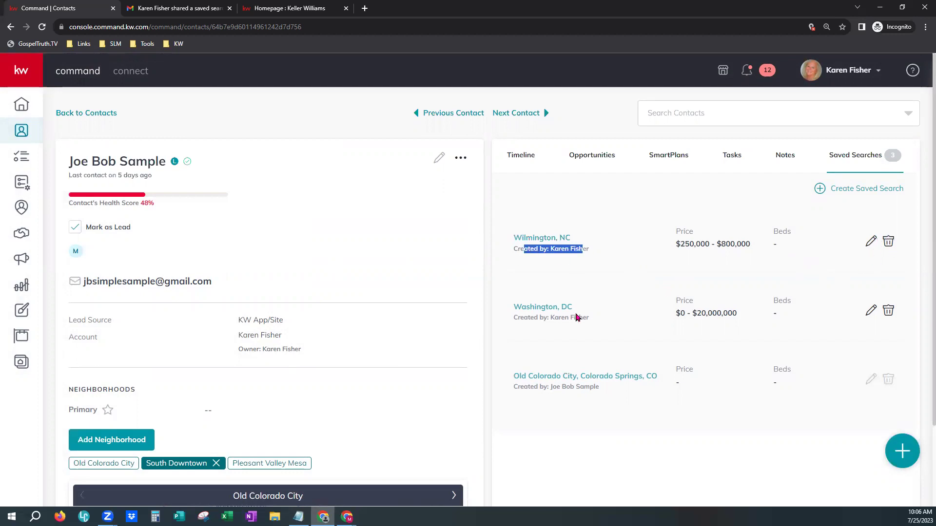
left_click(610, 278)
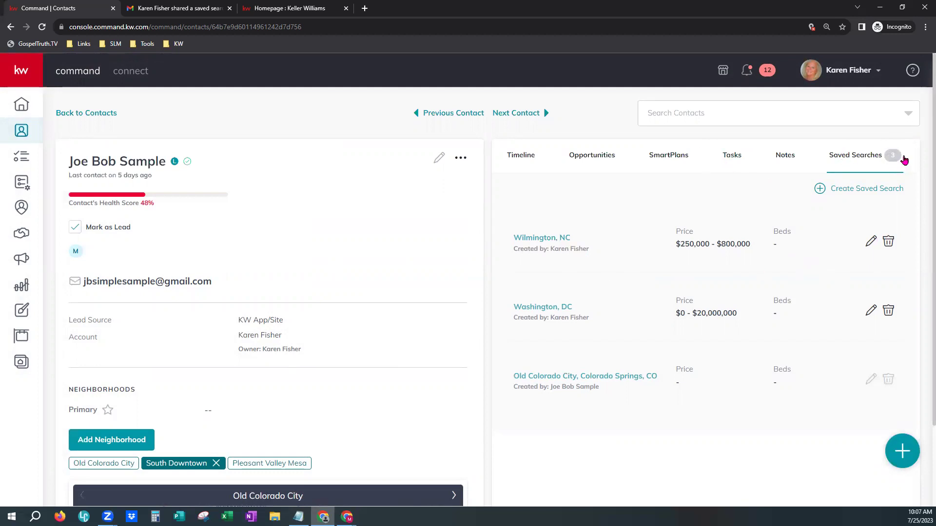
Step: Switch to Gmail and highlight the subject of the 'shared a saved search' email
left_click(168, 6)
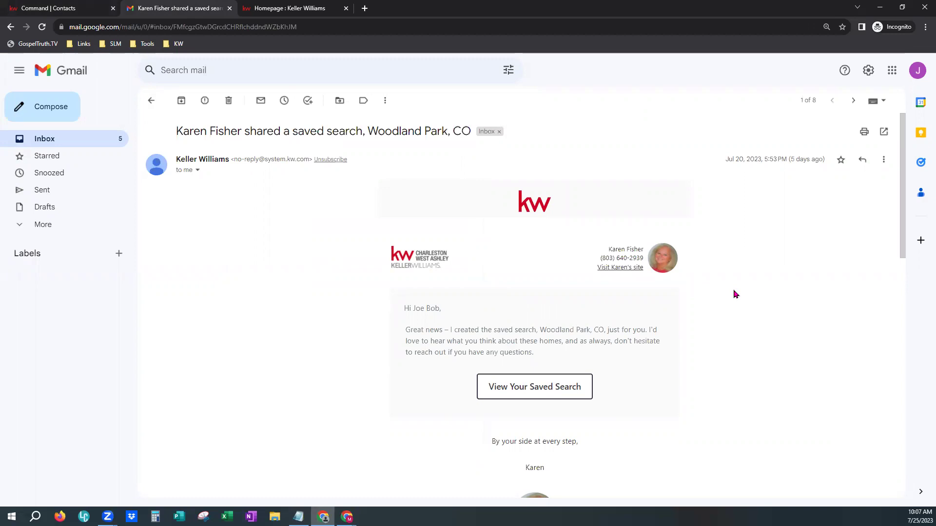
left_click_drag(177, 130, 467, 132)
left_click(399, 130)
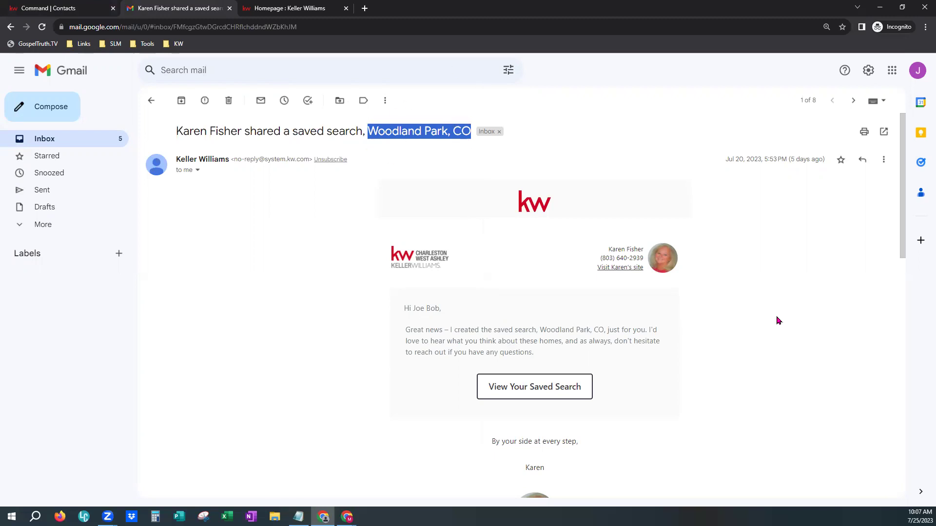
Step: Read through the message body, highlighting its opening lines and the search name Woodland Park, CO
scroll(776, 300, "down", 1)
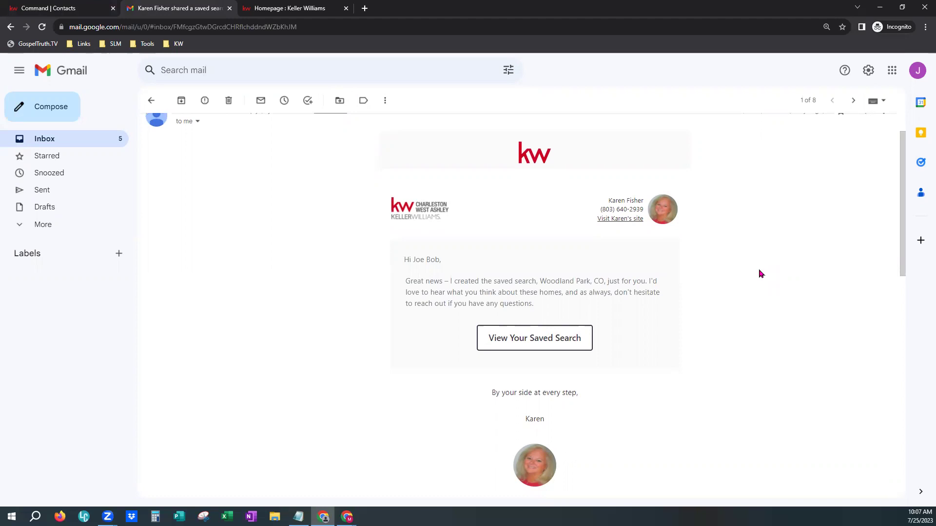
scroll(759, 273, "down", 1)
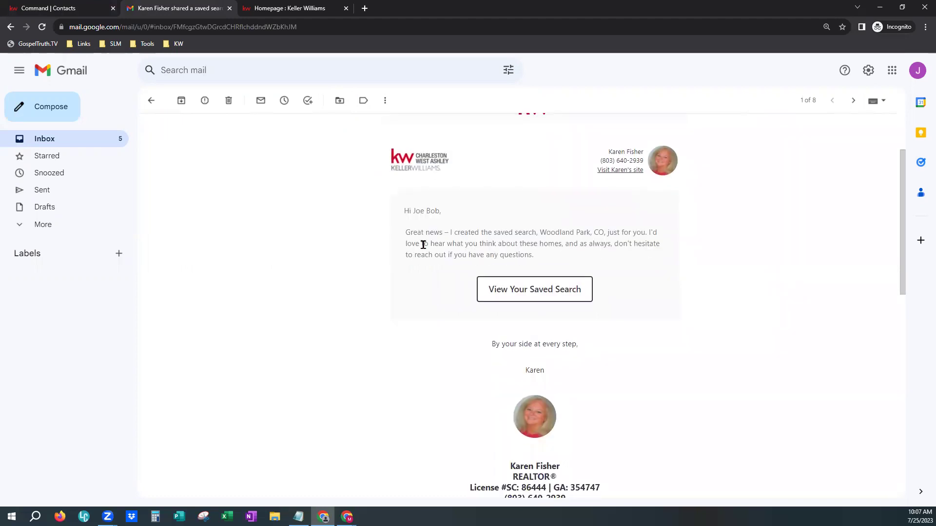
left_click_drag(407, 233, 572, 263)
left_click_drag(539, 233, 608, 231)
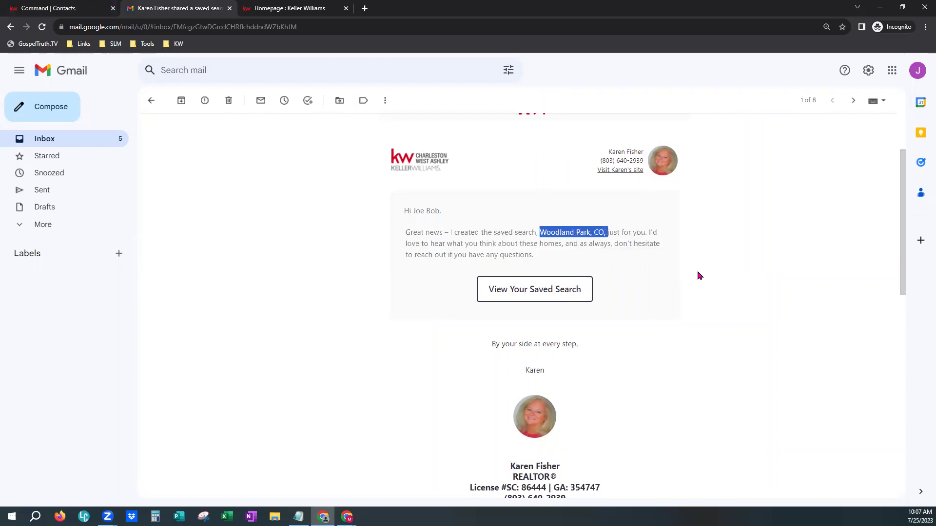
scroll(595, 317, "down", 1)
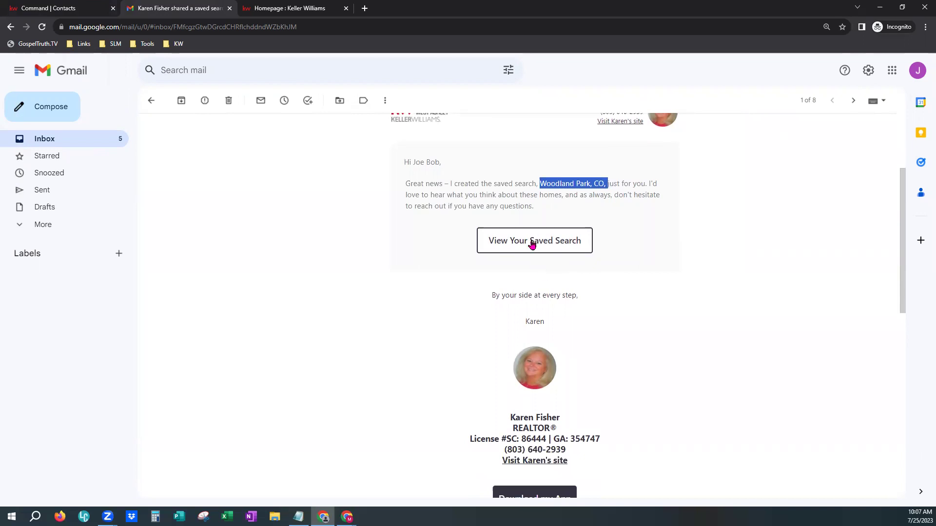
scroll(607, 355, "down", 3)
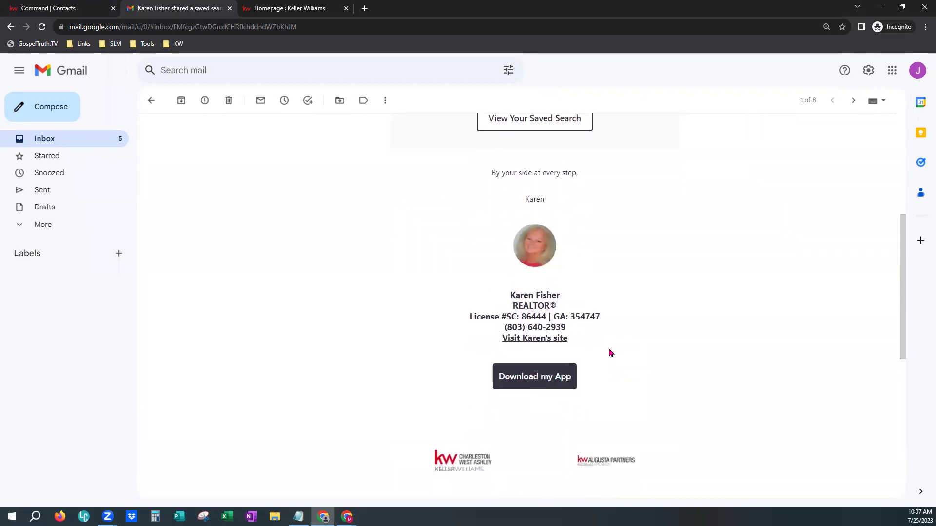
scroll(662, 414, "down", 4)
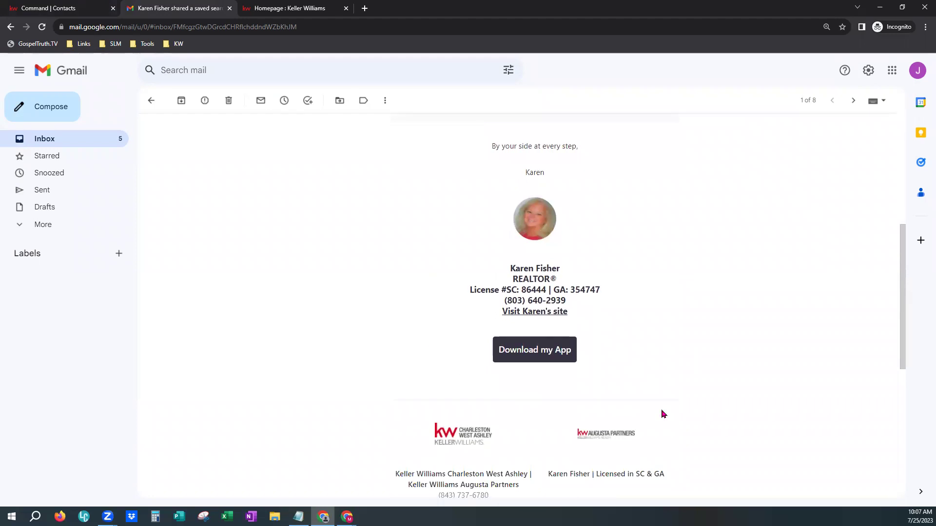
scroll(662, 414, "down", 3)
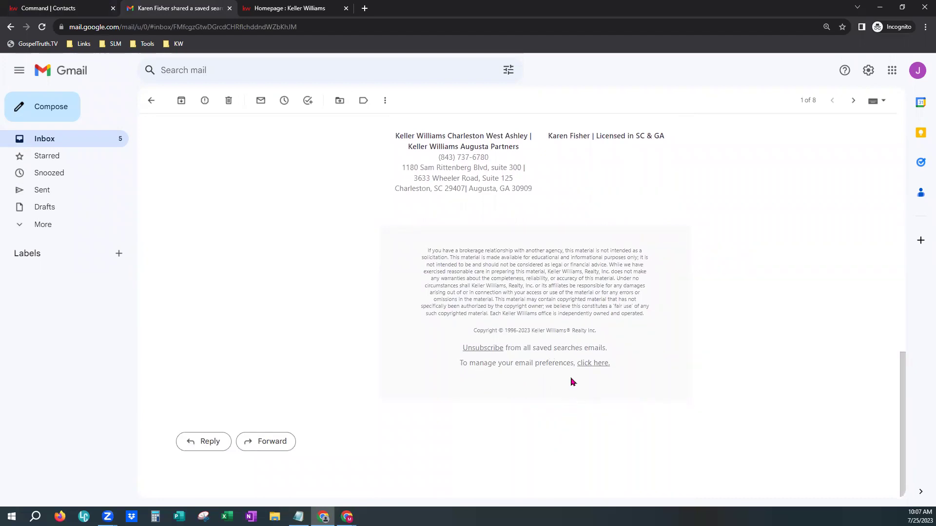
scroll(766, 364, "up", 10)
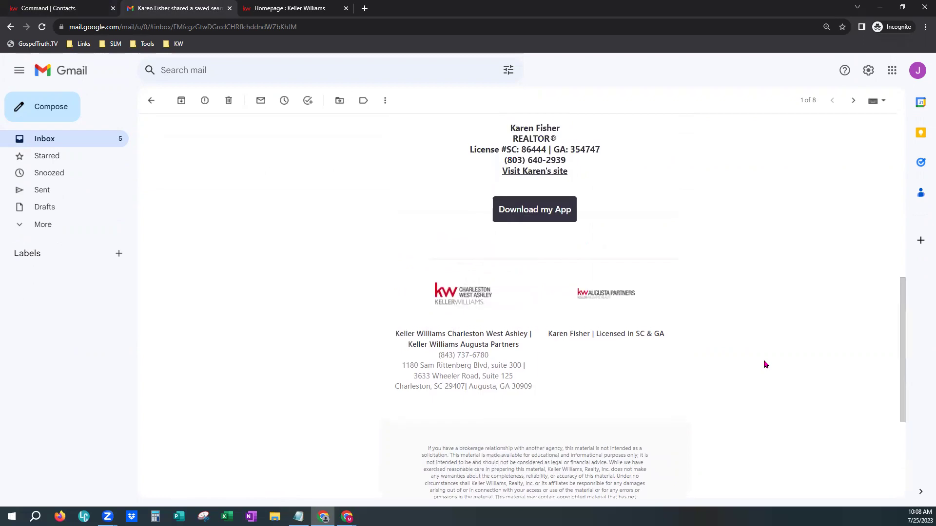
scroll(766, 365, "up", 1)
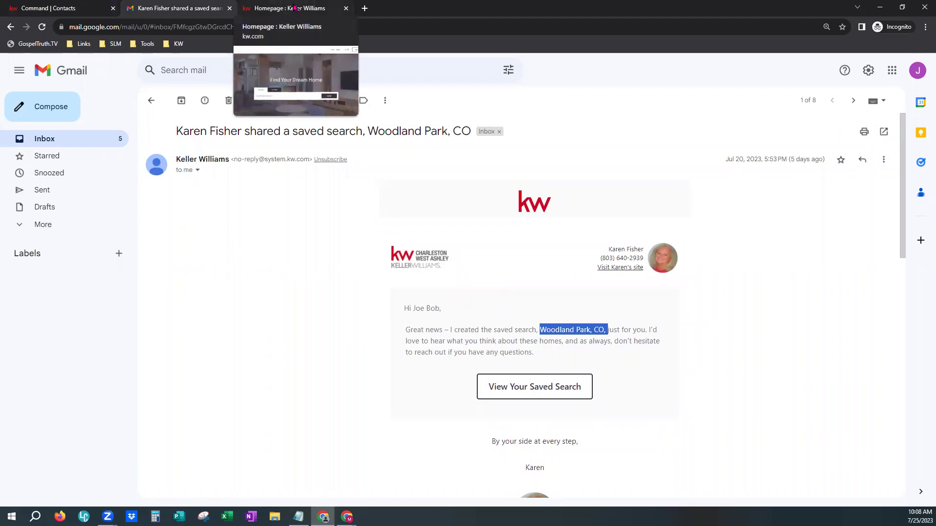
Step: Log in to kw.com from the homepage using the client's email address and password
left_click(295, 8)
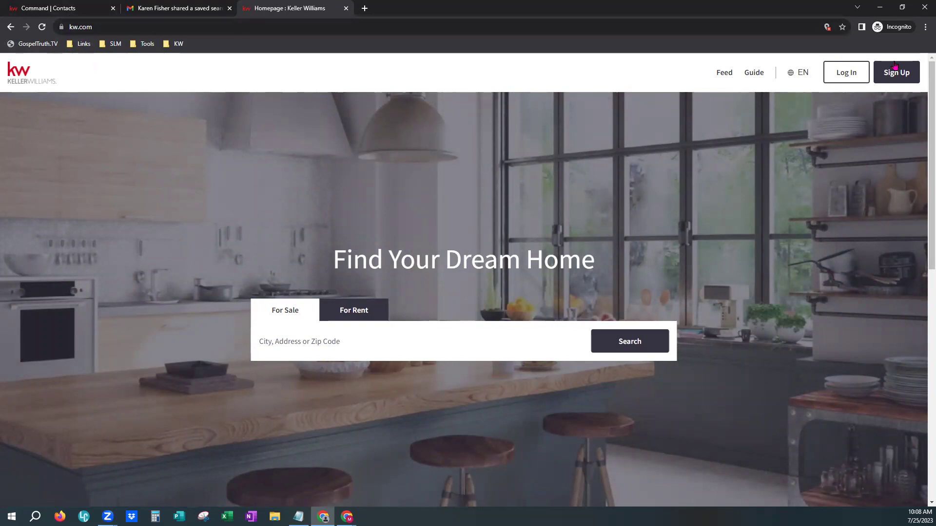
left_click(847, 74)
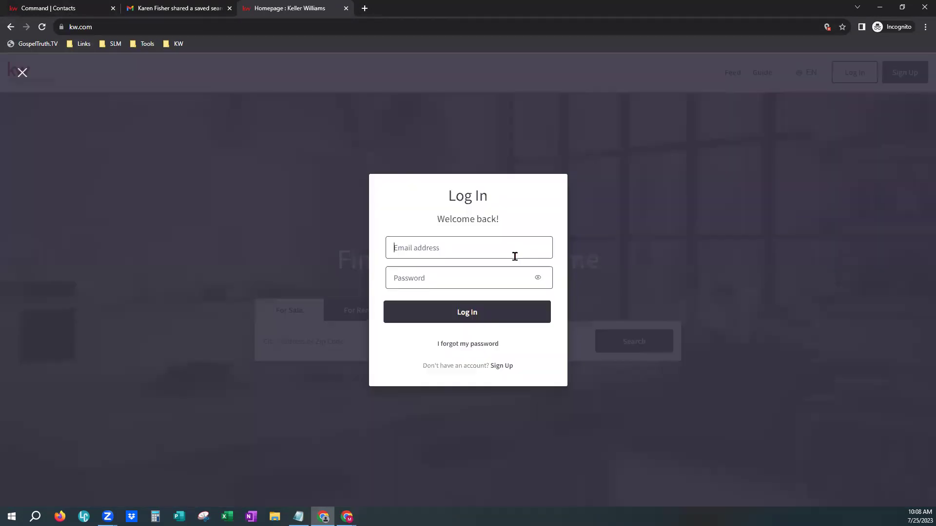
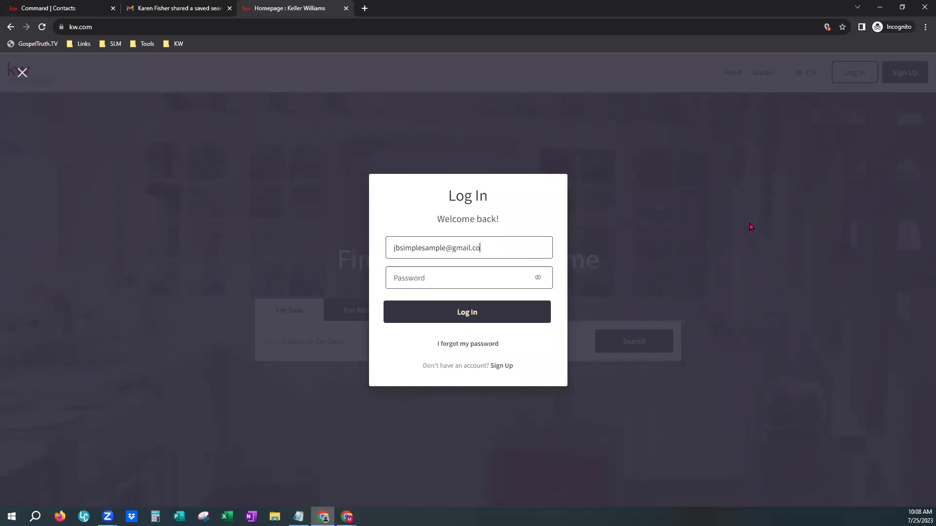
type("••")
left_click(513, 322)
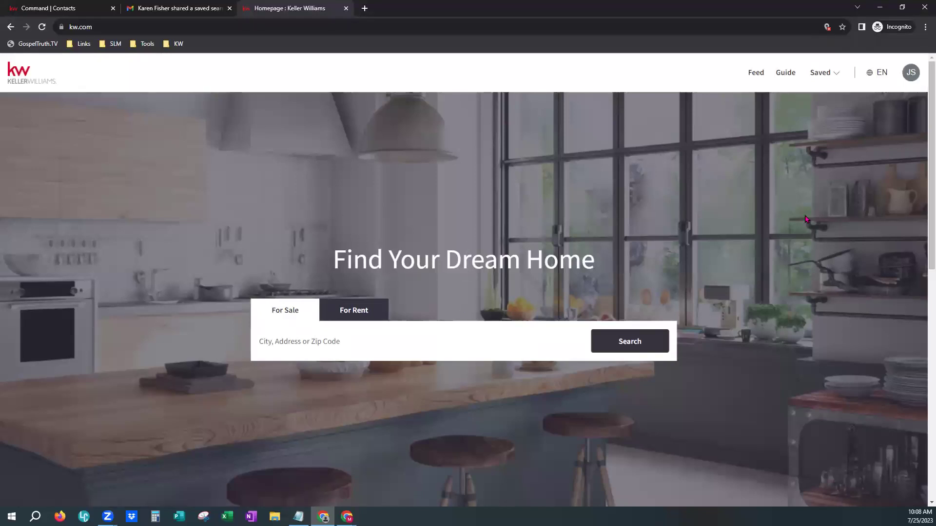
Step: Open Saved > View All to list the saved searches, with Wilmington, NC (250K–800K) on top
left_click(823, 74)
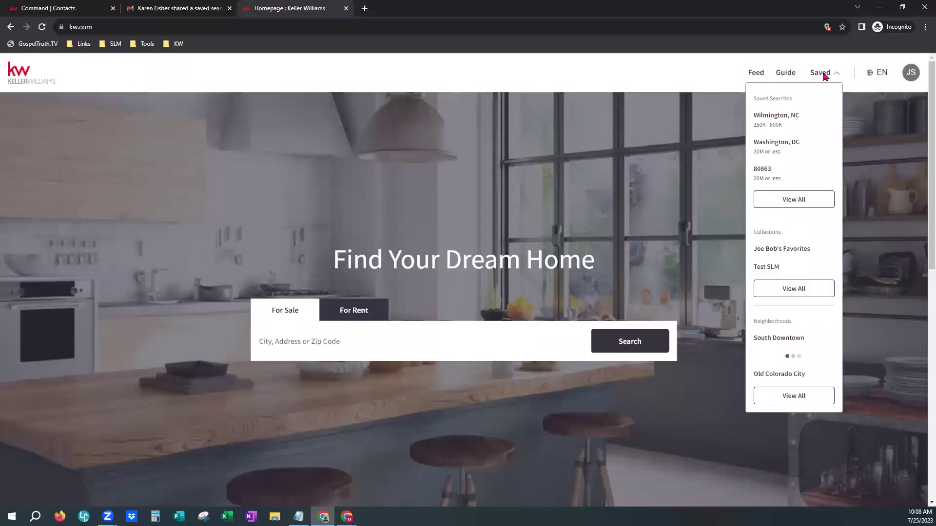
left_click(795, 203)
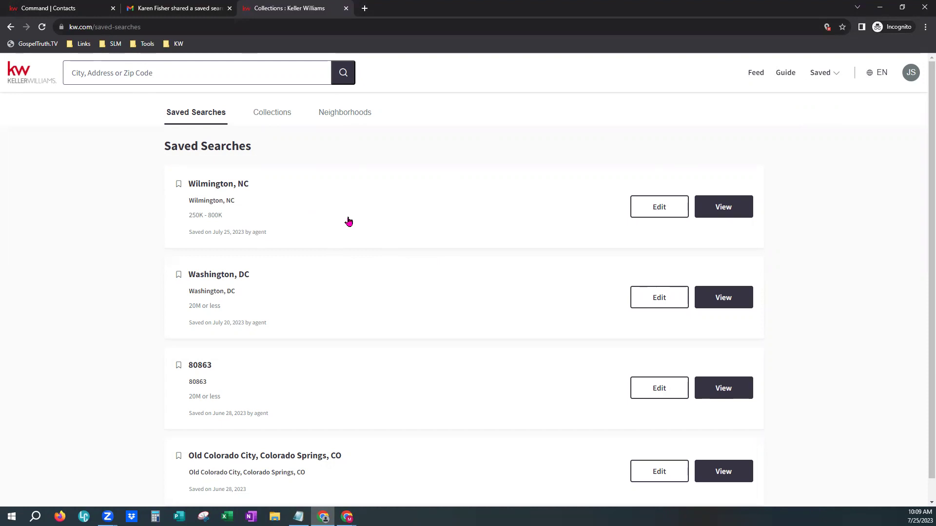
scroll(349, 221, "down", 1)
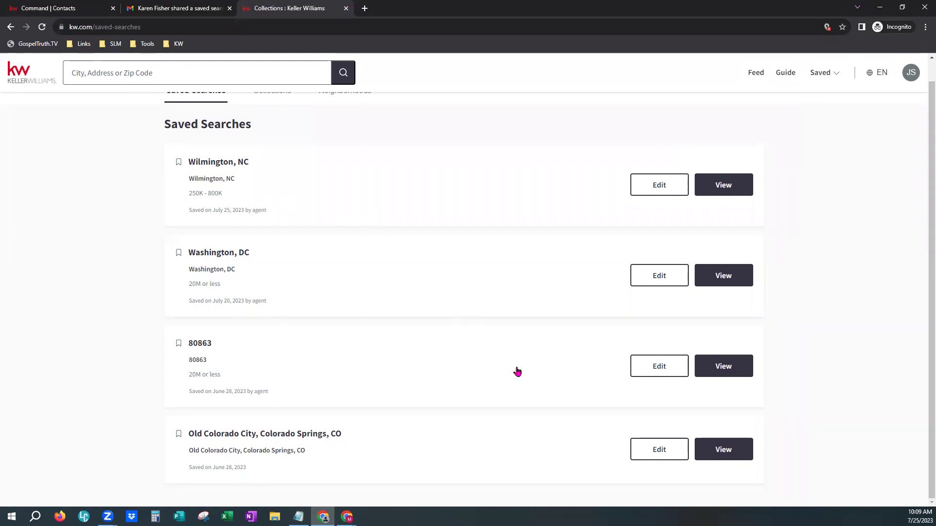
scroll(517, 372, "up", 1)
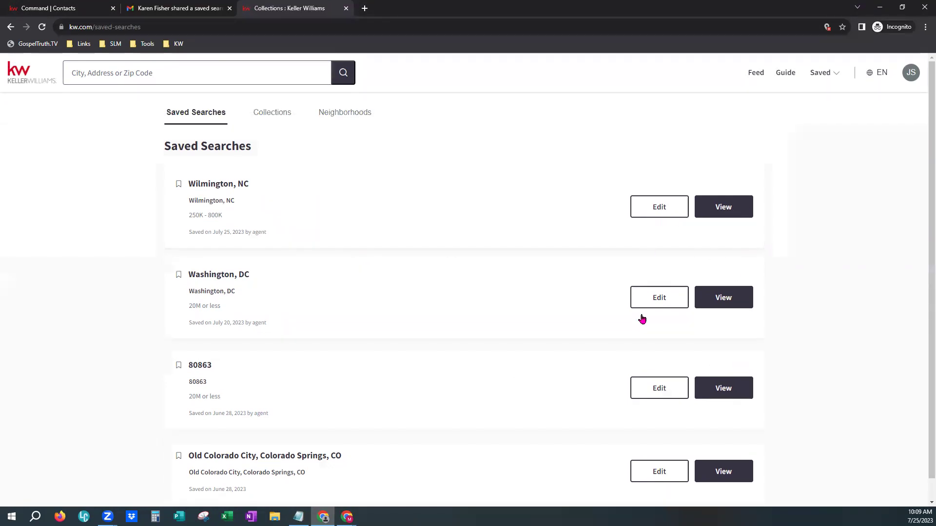
left_click(656, 205)
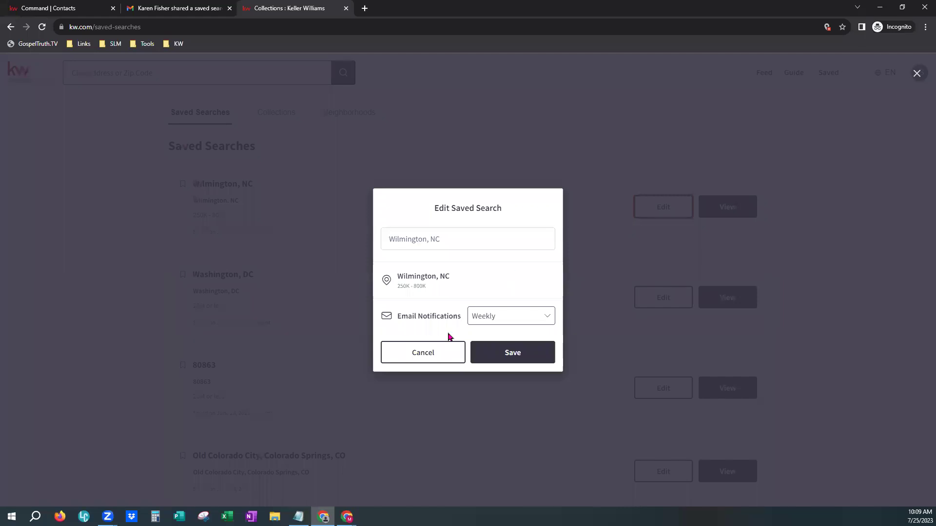
left_click(510, 322)
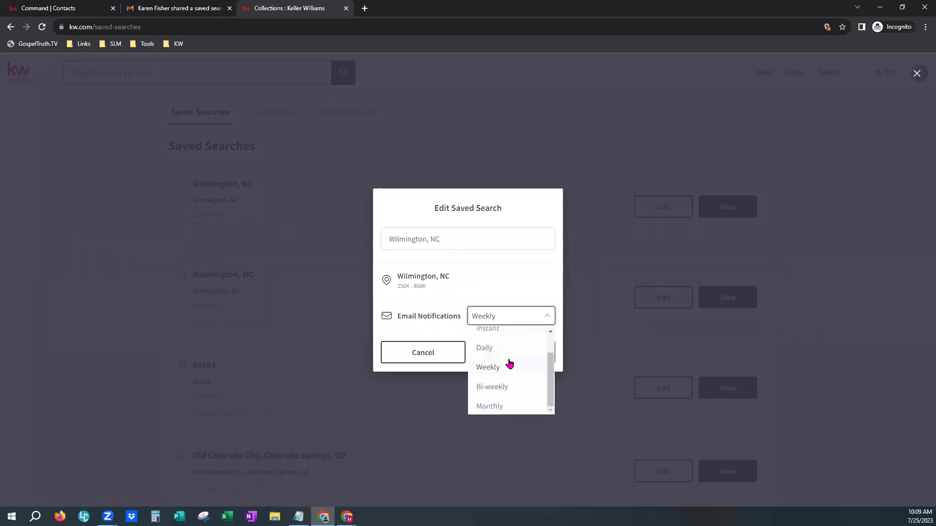
scroll(510, 363, "up", 1)
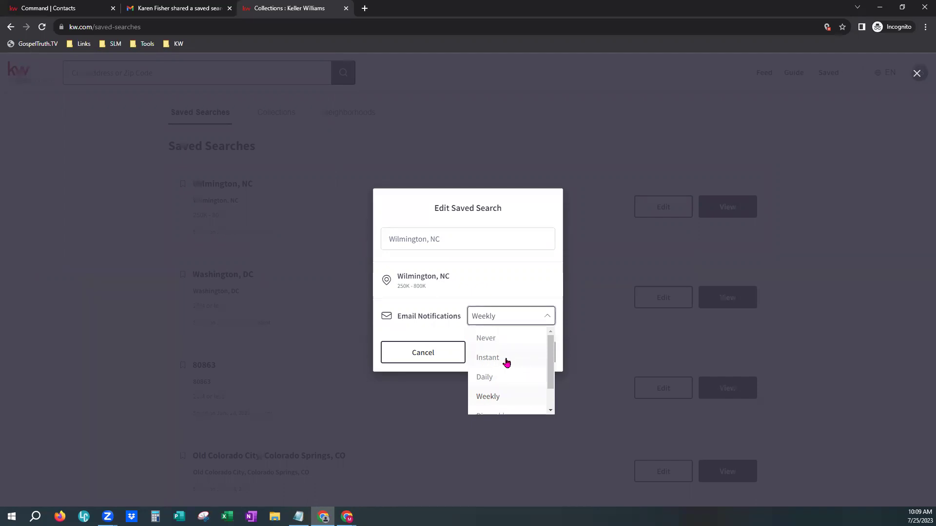
left_click(507, 265)
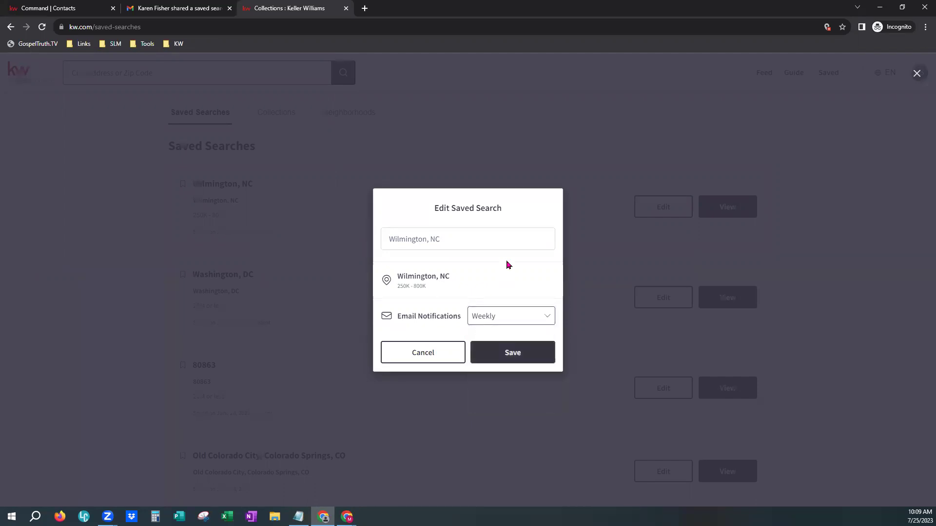
left_click(426, 352)
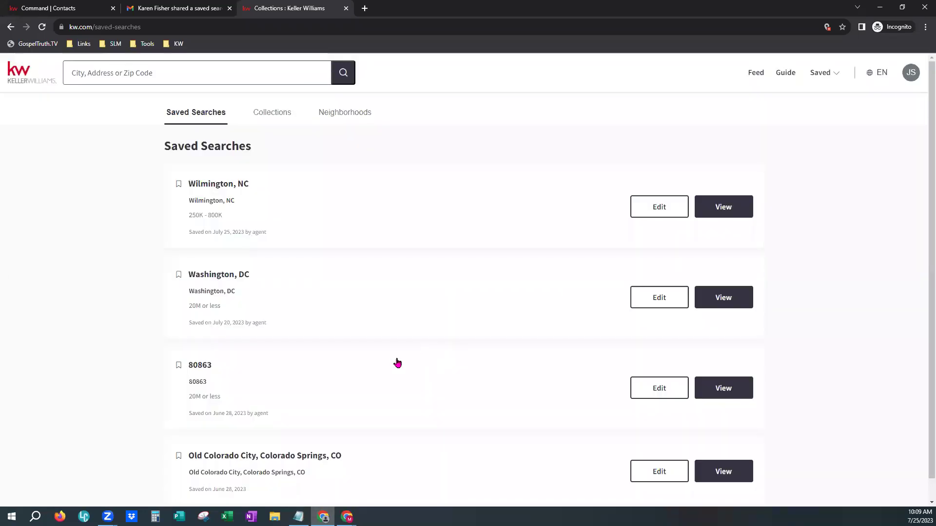